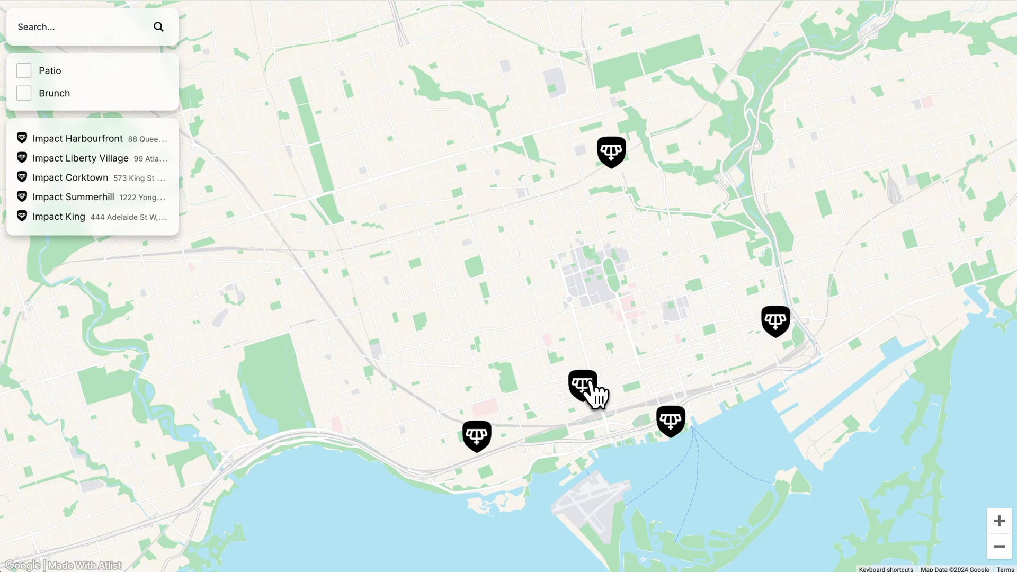
- Open the Impact King info card on the demo map and pan the view down-left
{"action": "left_click", "coordinate": [591, 386]}
{"action": "left_click_drag", "start_coordinate": [588, 379], "coordinate": [568, 462]}
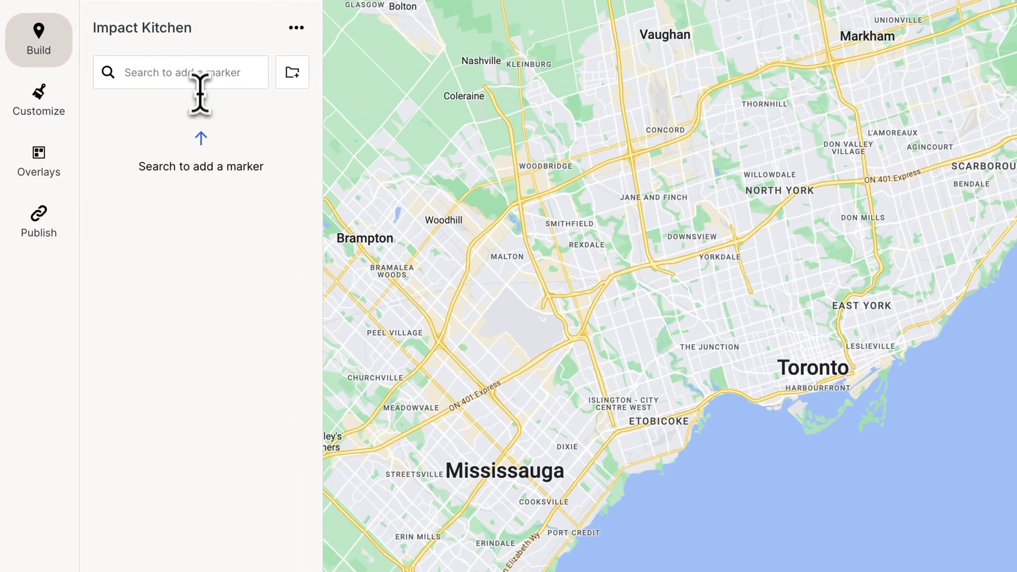
- Add the 'impact ki' search result as a marker and rename it Impact King
{"action": "left_click", "coordinate": [155, 61]}
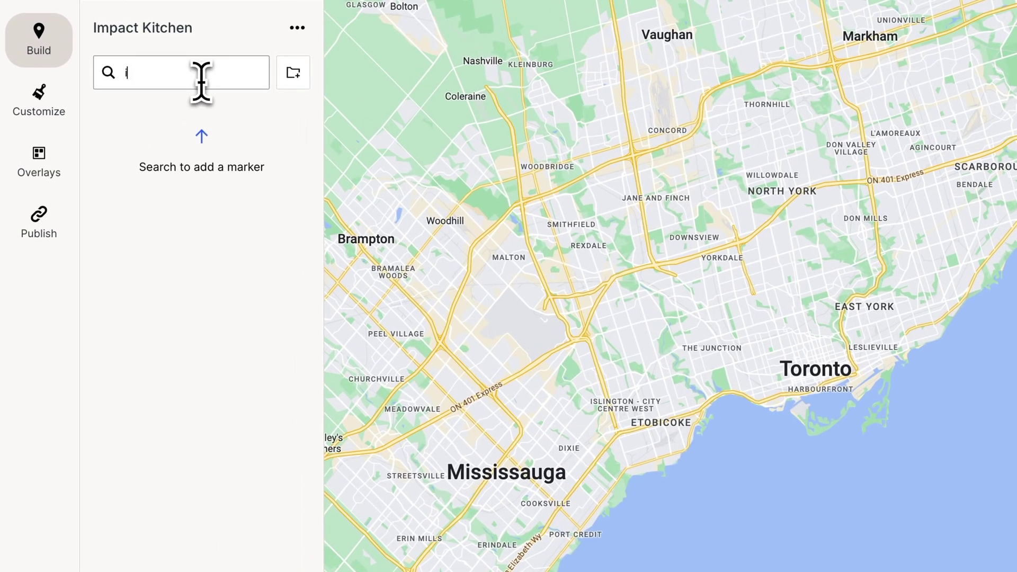
{"action": "type", "text": "impact ki"}
{"action": "key", "text": "Return"}
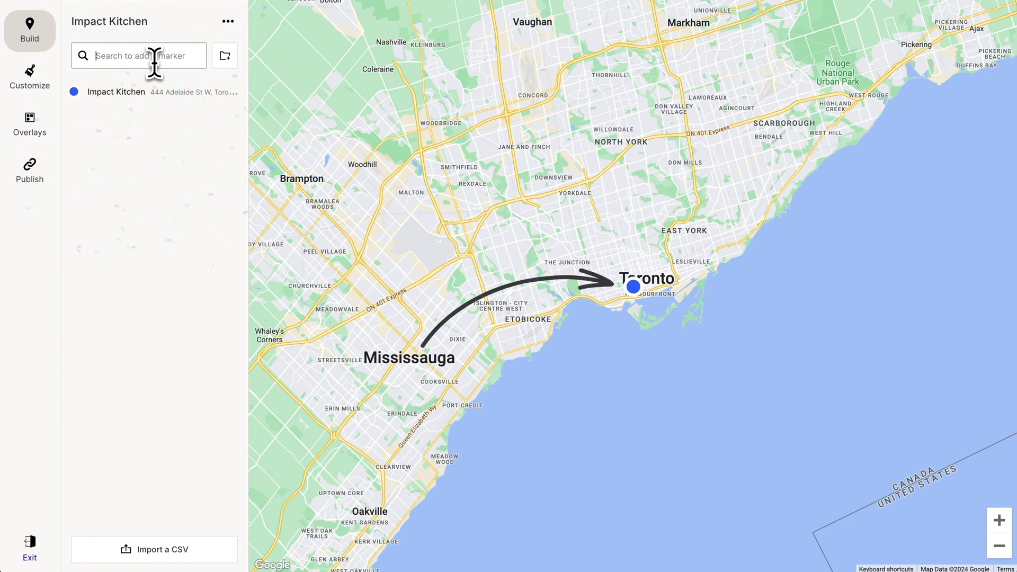
{"action": "left_click", "coordinate": [140, 93]}
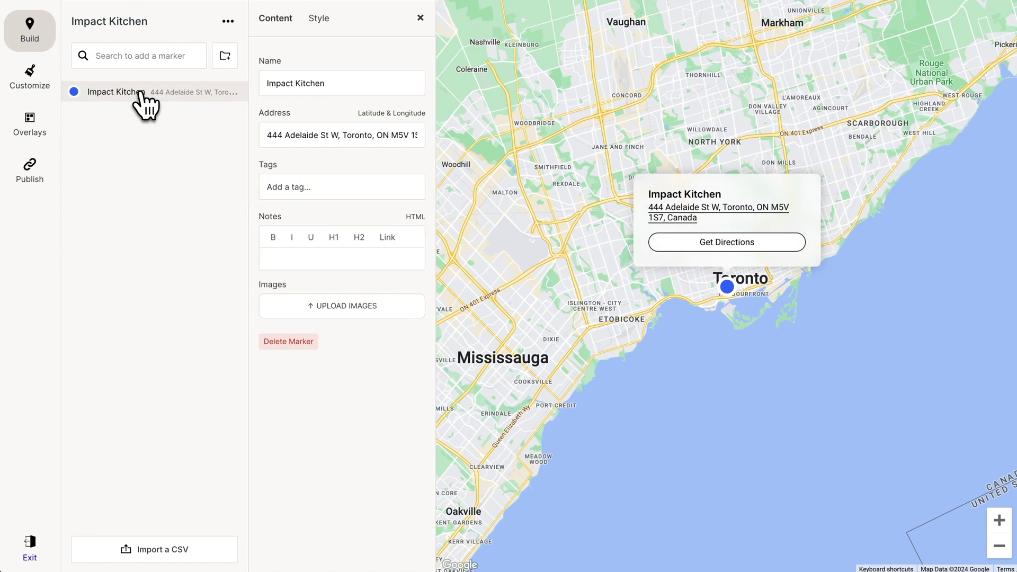
{"action": "double_click", "coordinate": [311, 83]}
{"action": "type", "text": "King"}
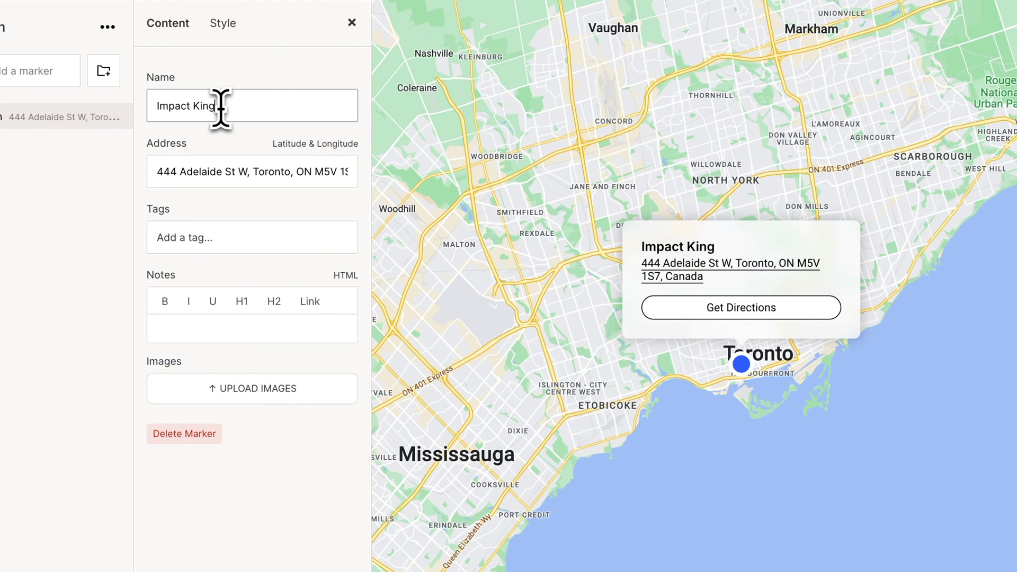
- Give the Impact King marker new Patio and Brunch tags
{"action": "left_click", "coordinate": [227, 236]}
{"action": "type", "text": "Patio"}
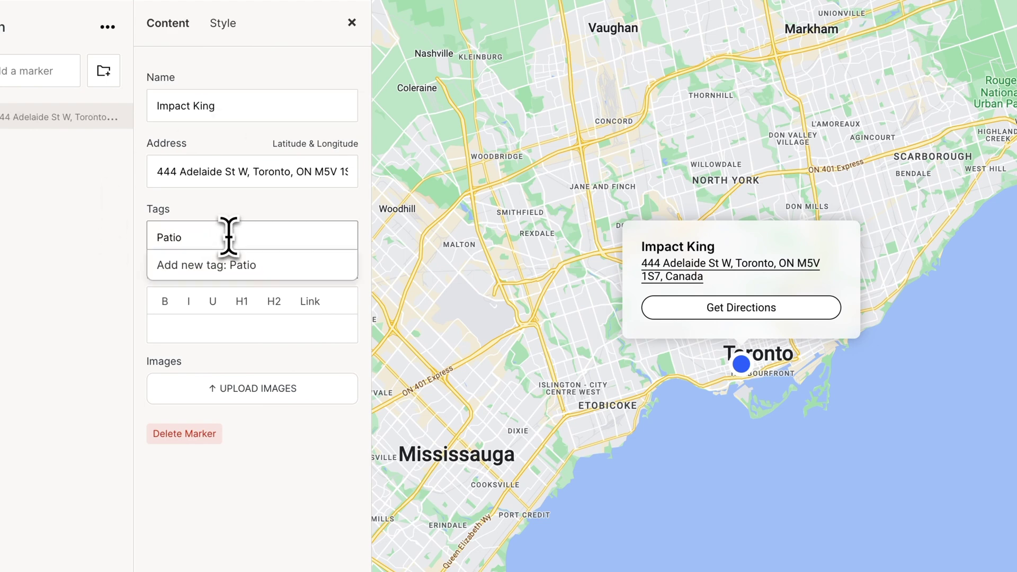
{"action": "left_click", "coordinate": [241, 267]}
{"action": "left_click", "coordinate": [242, 267]}
{"action": "type", "text": "Brunch"}
{"action": "left_click", "coordinate": [233, 293]}
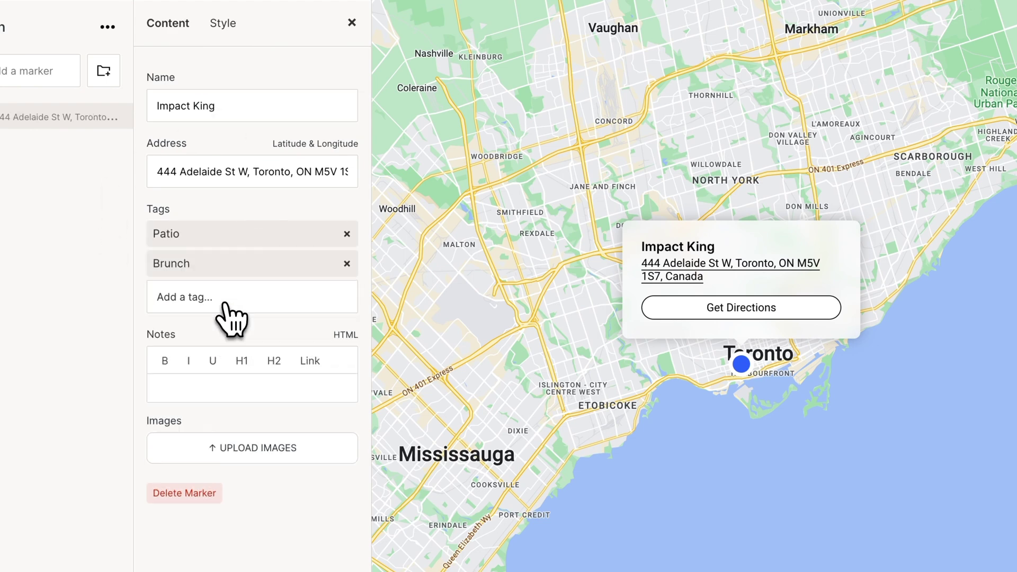
- Paste the opening hours into Notes and upload king.jpeg as the marker photo
{"action": "left_click", "coordinate": [205, 386]}
{"action": "type", "text": "Monday - Friday: 8 am - 9 pm Saturday: 9 am - 9 pm Sunday: 9 am - 8 pm"}
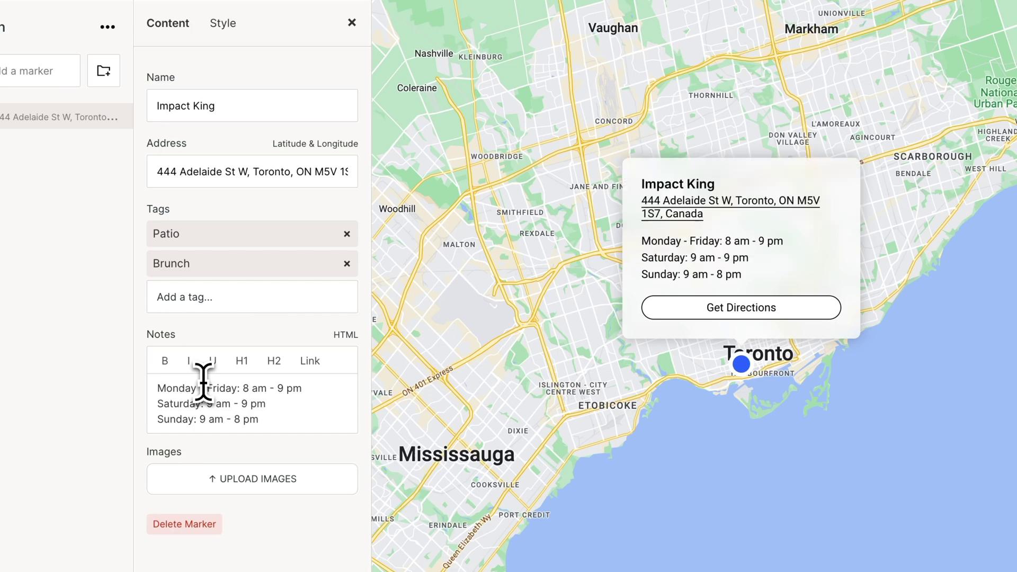
{"action": "left_click", "coordinate": [236, 479]}
{"action": "key", "text": "k"}
{"action": "key", "text": "Return"}
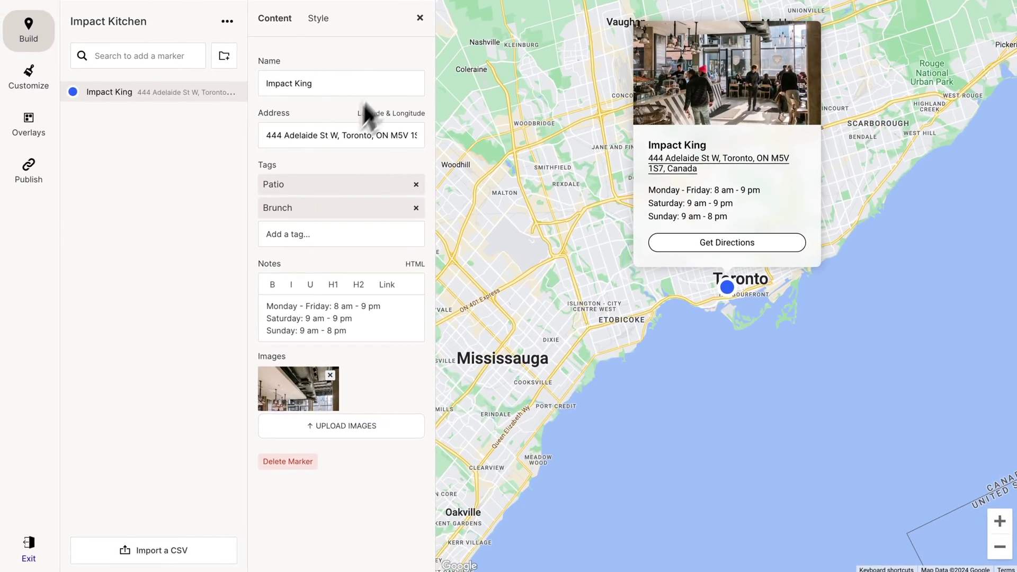
{"action": "left_click", "coordinate": [420, 19]}
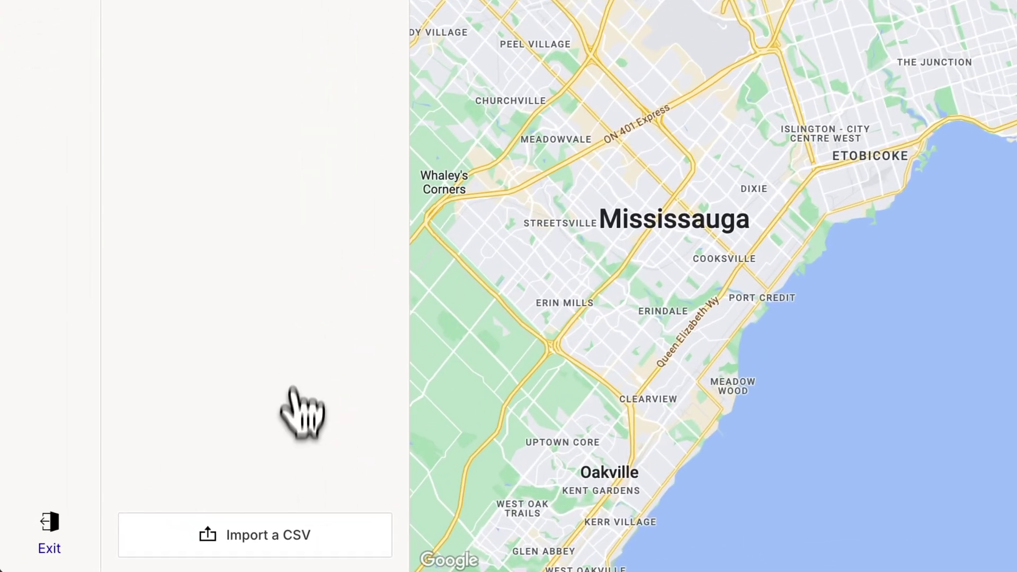
- Import the Locations CSV as four markers, then create an empty Untitled Group
{"action": "left_click", "coordinate": [295, 543]}
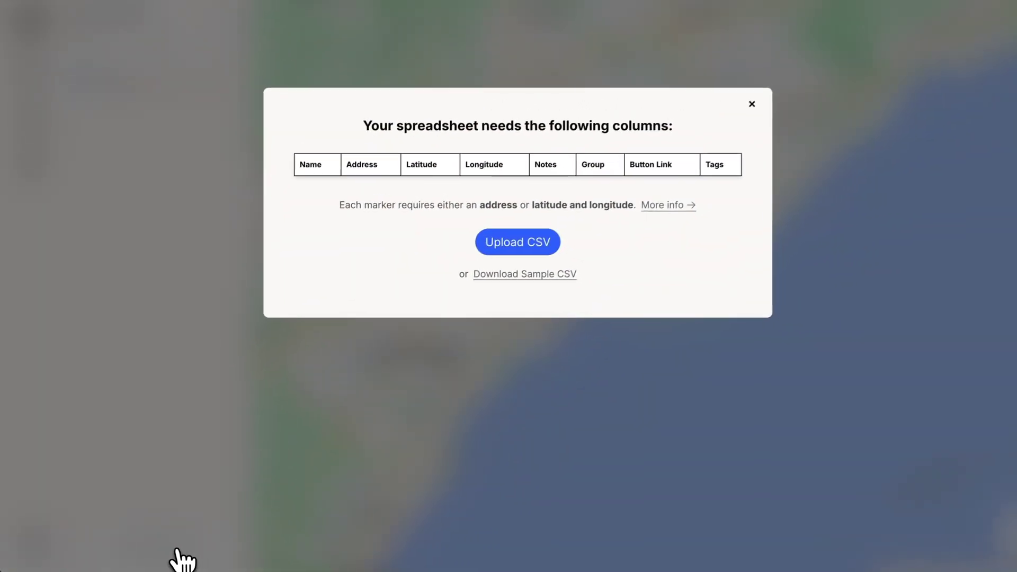
{"action": "left_click", "coordinate": [507, 250]}
{"action": "key", "text": "Right"}
{"action": "key", "text": "Return"}
{"action": "left_click", "coordinate": [487, 341]}
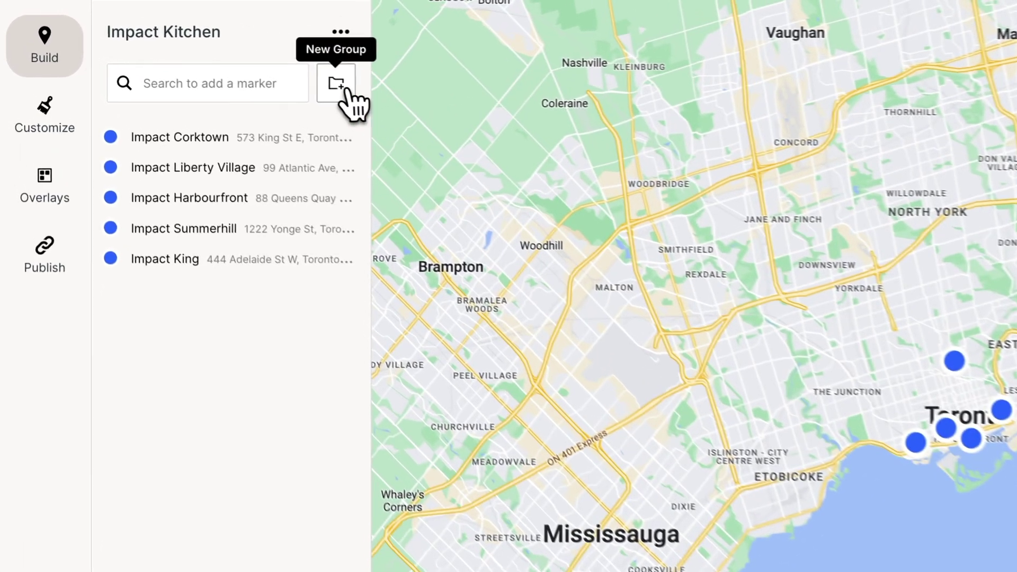
{"action": "left_click", "coordinate": [225, 56]}
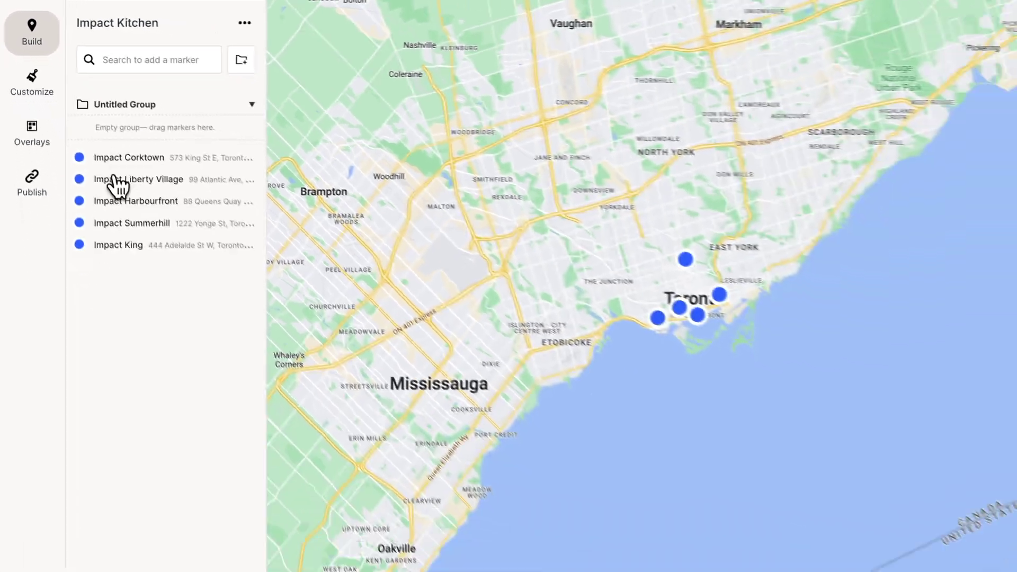
{"action": "left_click_drag", "start_coordinate": [164, 264], "coordinate": [211, 183]}
{"action": "left_click", "coordinate": [179, 150]}
{"action": "left_click", "coordinate": [496, 28]}
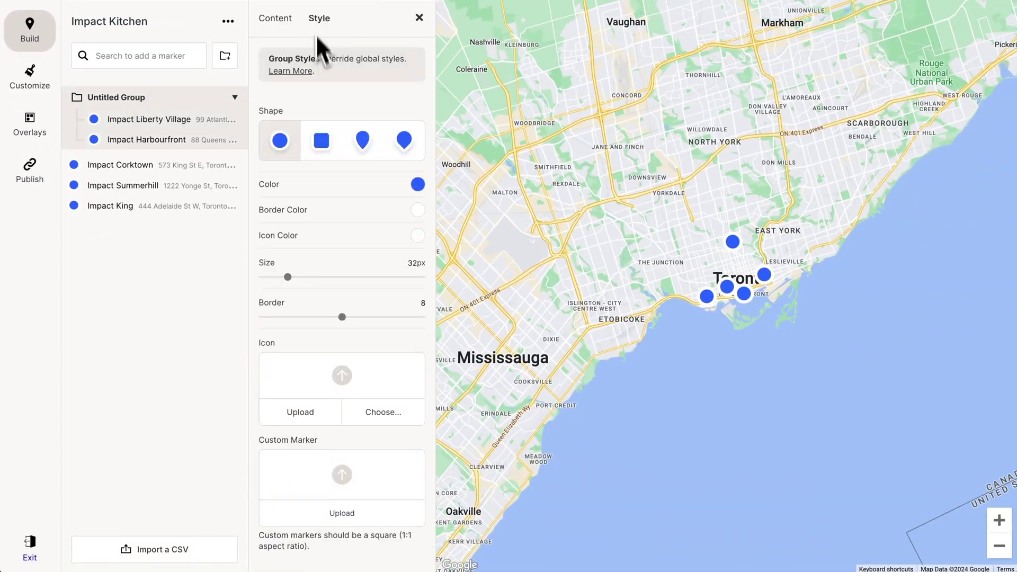
{"action": "left_click", "coordinate": [648, 285]}
{"action": "left_click_drag", "start_coordinate": [575, 470], "coordinate": [629, 475]}
{"action": "left_click", "coordinate": [417, 89]}
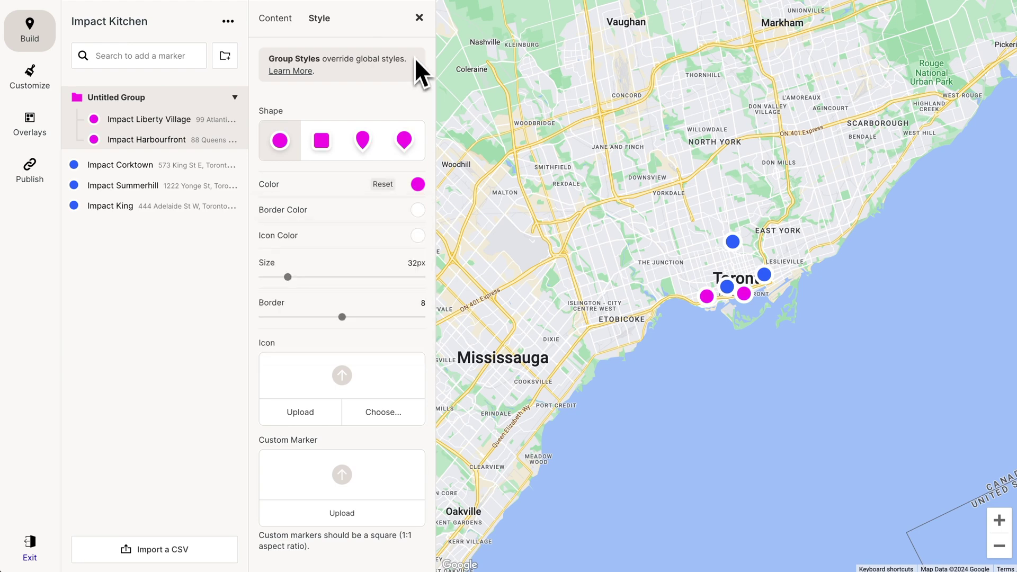
{"action": "left_click", "coordinate": [419, 19]}
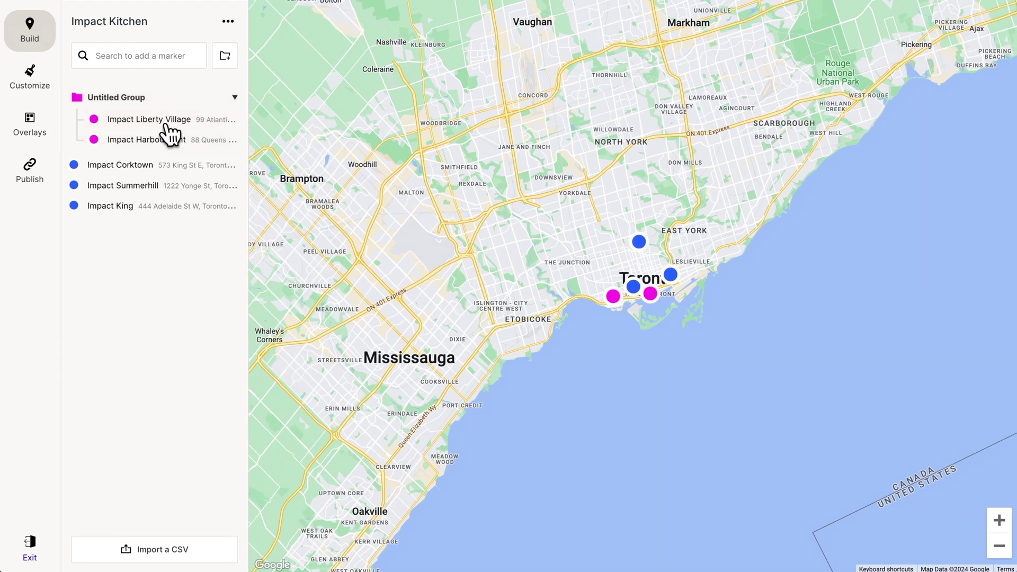
{"action": "left_click_drag", "start_coordinate": [166, 124], "coordinate": [129, 120]}
{"action": "left_click", "coordinate": [122, 138]}
{"action": "left_click", "coordinate": [289, 170]}
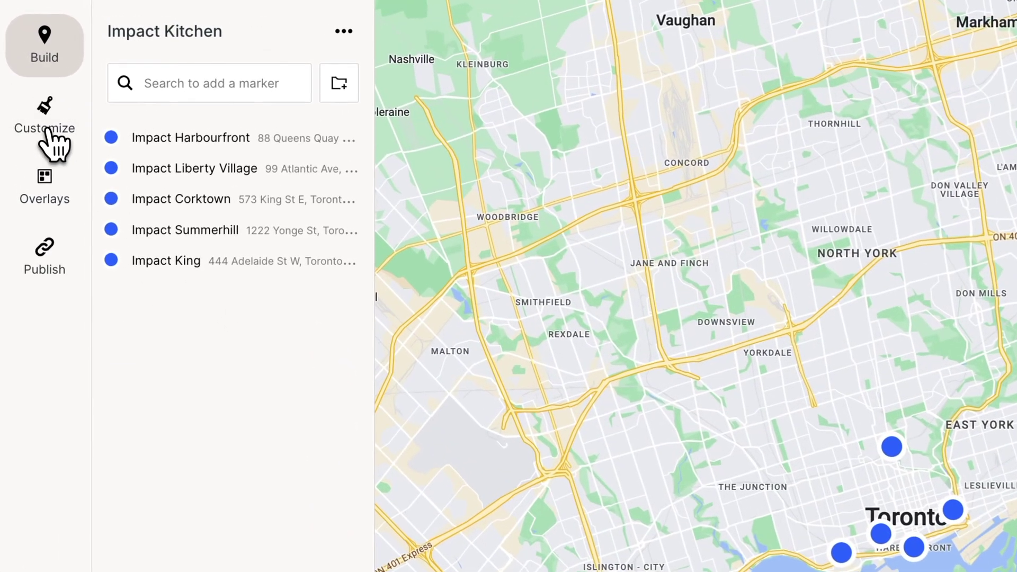
{"action": "left_click", "coordinate": [29, 78]}
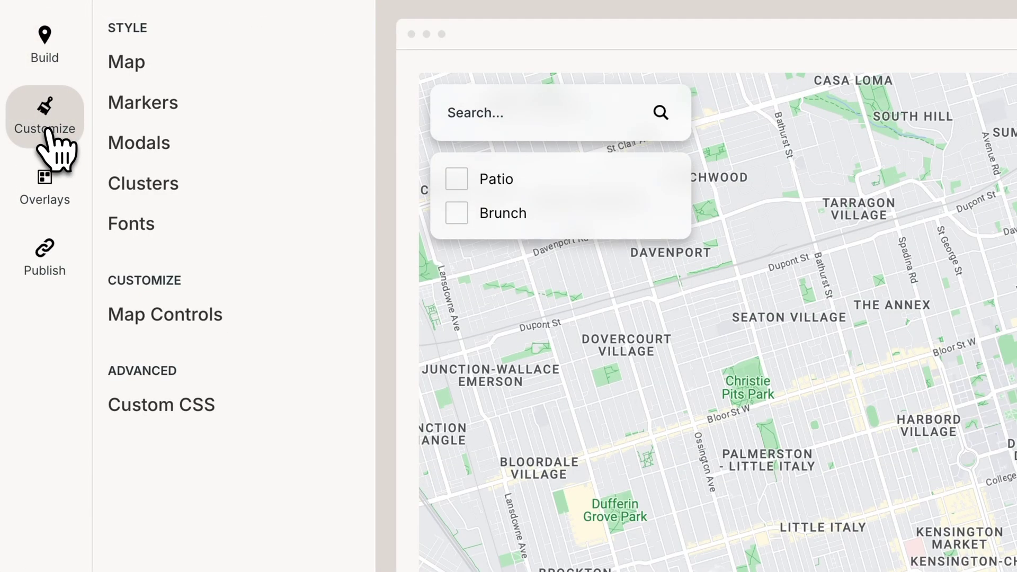
- In Customize > Map, lower the Labels slider from 4 to 1
{"action": "left_click", "coordinate": [132, 64]}
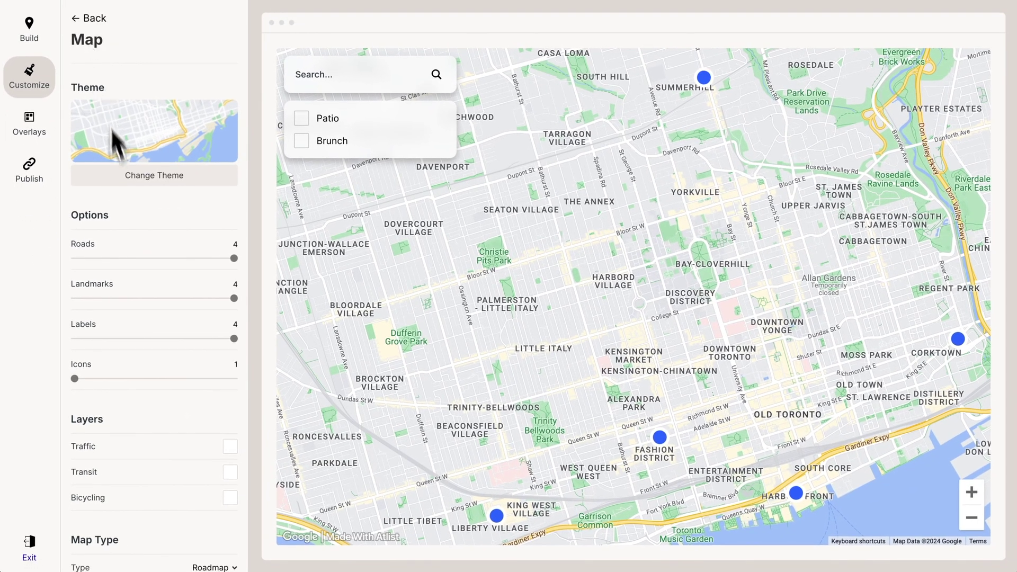
{"action": "left_click_drag", "start_coordinate": [232, 340], "coordinate": [84, 340]}
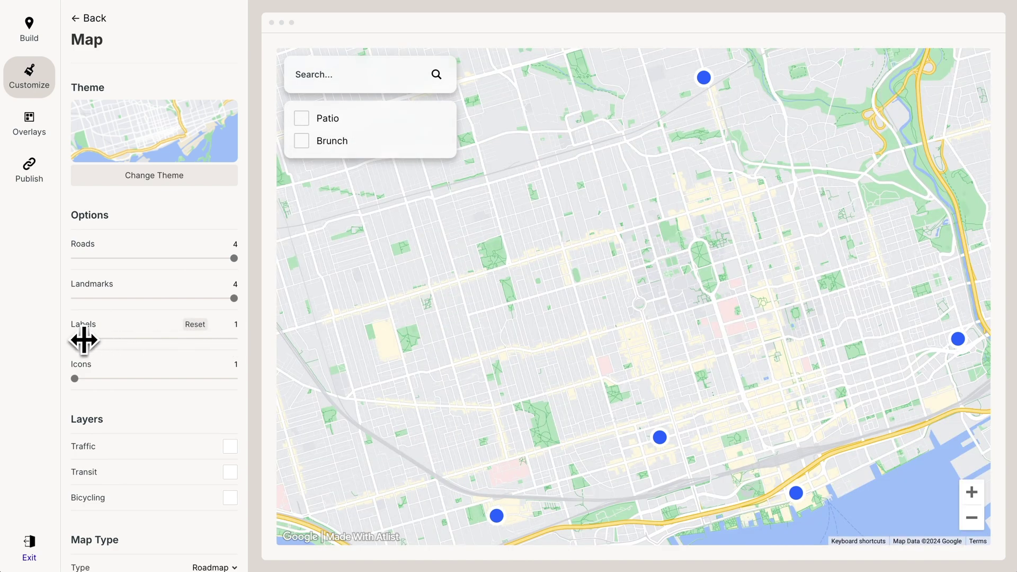
- Try the grey, black-lines and teal themes, then settle on beige with green parks
{"action": "left_click", "coordinate": [162, 181]}
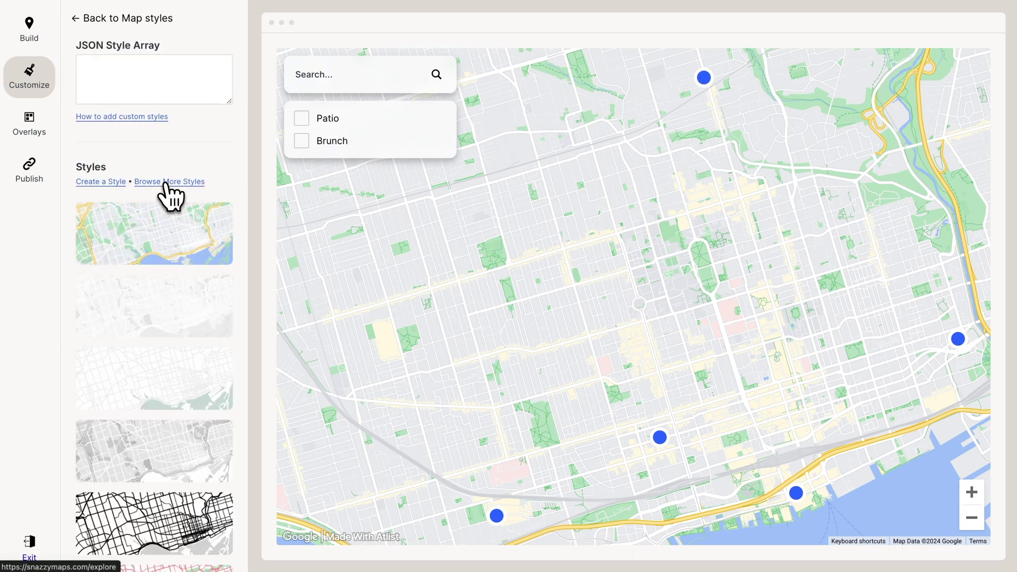
{"action": "scroll", "coordinate": [169, 196], "scroll_direction": "down", "scroll_amount": 4}
{"action": "left_click", "coordinate": [169, 196]}
{"action": "scroll", "coordinate": [170, 196], "scroll_direction": "down", "scroll_amount": 2}
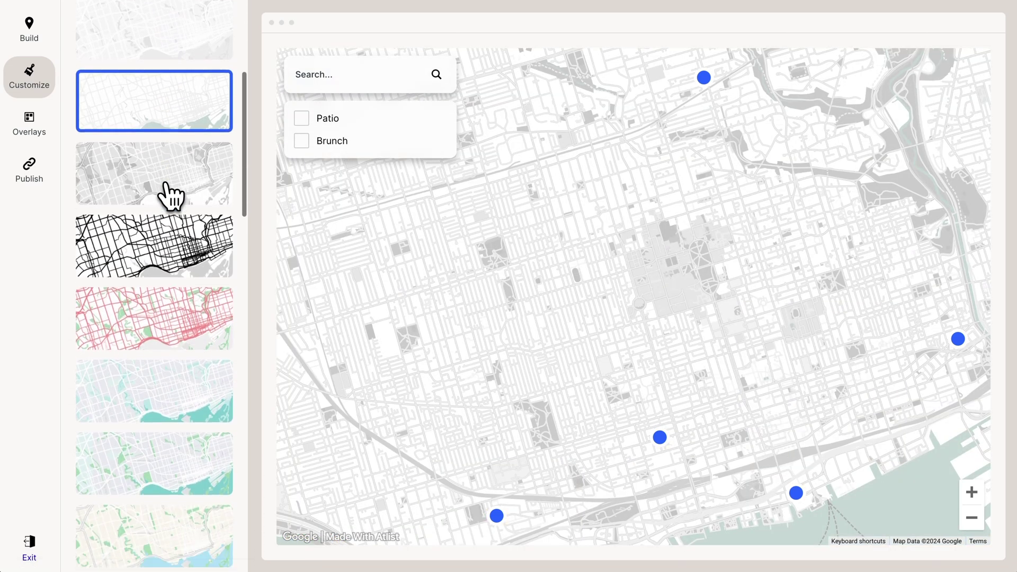
{"action": "scroll", "coordinate": [170, 196], "scroll_direction": "down", "scroll_amount": 2}
{"action": "left_click", "coordinate": [167, 199]}
{"action": "scroll", "coordinate": [165, 202], "scroll_direction": "down", "scroll_amount": 4}
{"action": "left_click", "coordinate": [159, 226]}
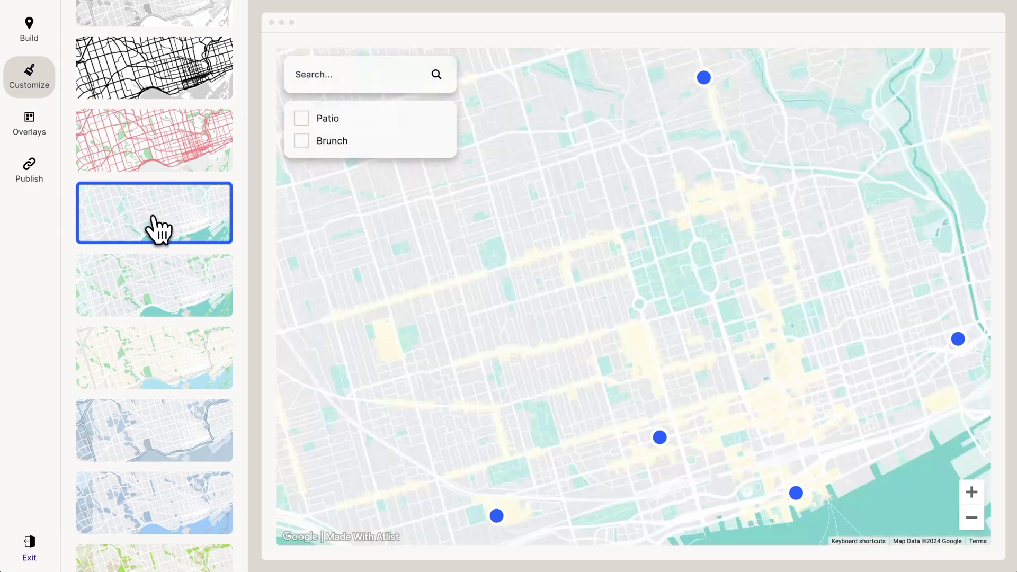
{"action": "left_click", "coordinate": [146, 359]}
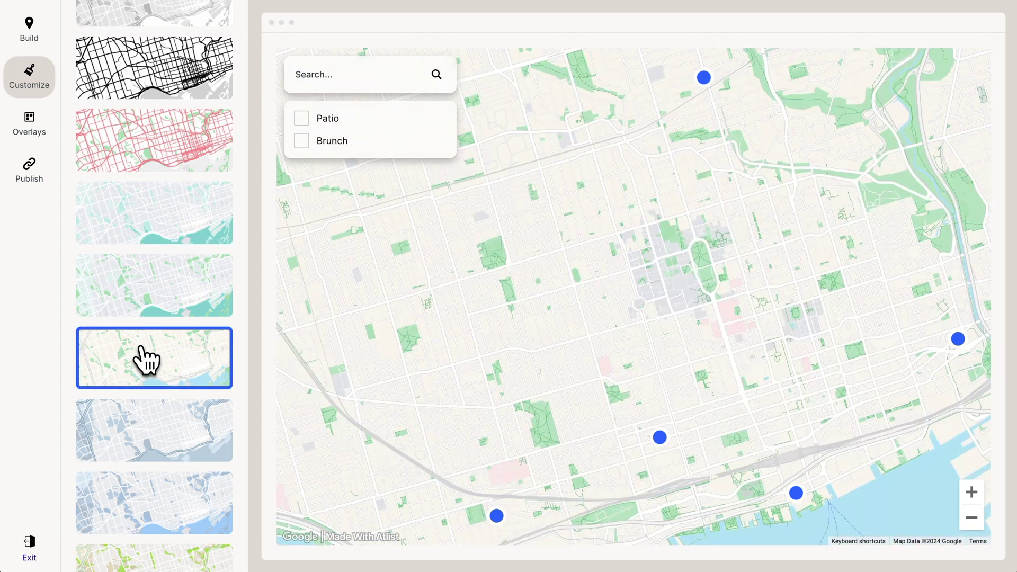
{"action": "scroll", "coordinate": [143, 359], "scroll_direction": "up", "scroll_amount": 10}
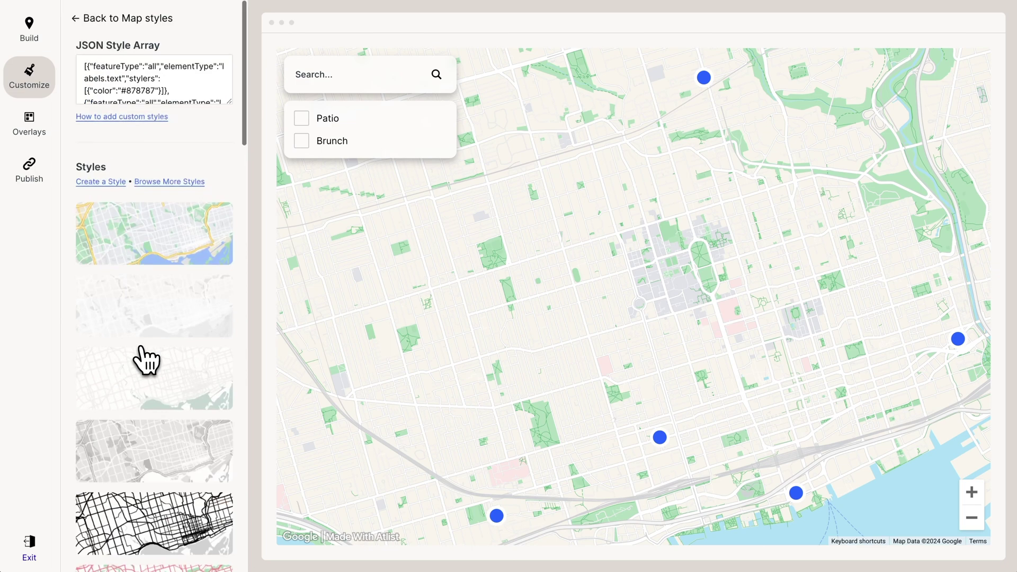
{"action": "left_click", "coordinate": [144, 19]}
{"action": "left_click", "coordinate": [100, 18]}
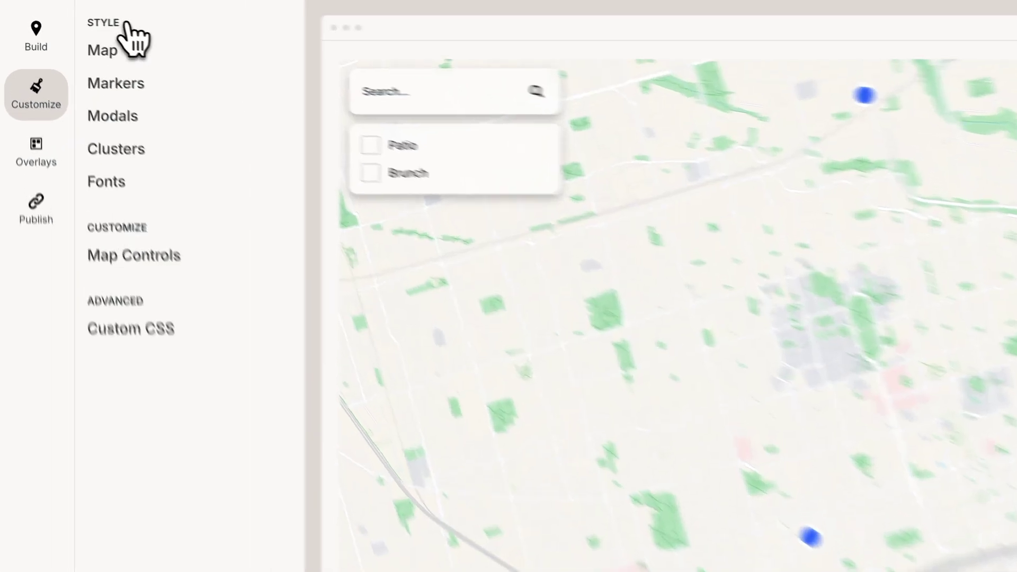
- Shrink the markers, reduce their border from 8 to 4 and colour them black
{"action": "left_click", "coordinate": [161, 106]}
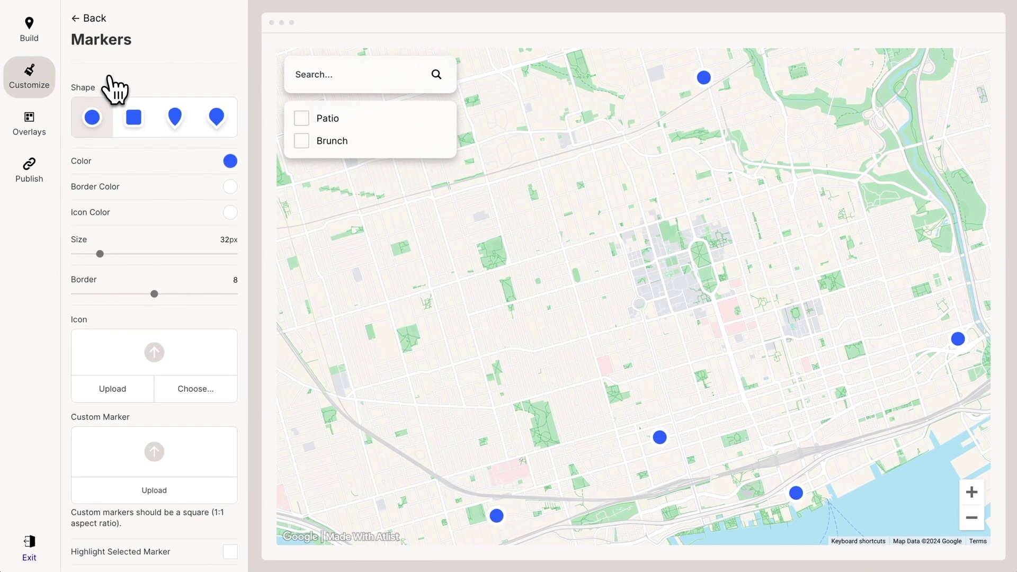
{"action": "mouse_move", "coordinate": [99, 250]}
{"action": "left_mouse_down"}
{"action": "mouse_move", "coordinate": [136, 257]}
{"action": "mouse_move", "coordinate": [94, 257]}
{"action": "left_mouse_up"}
{"action": "left_click_drag", "start_coordinate": [153, 291], "coordinate": [118, 292]}
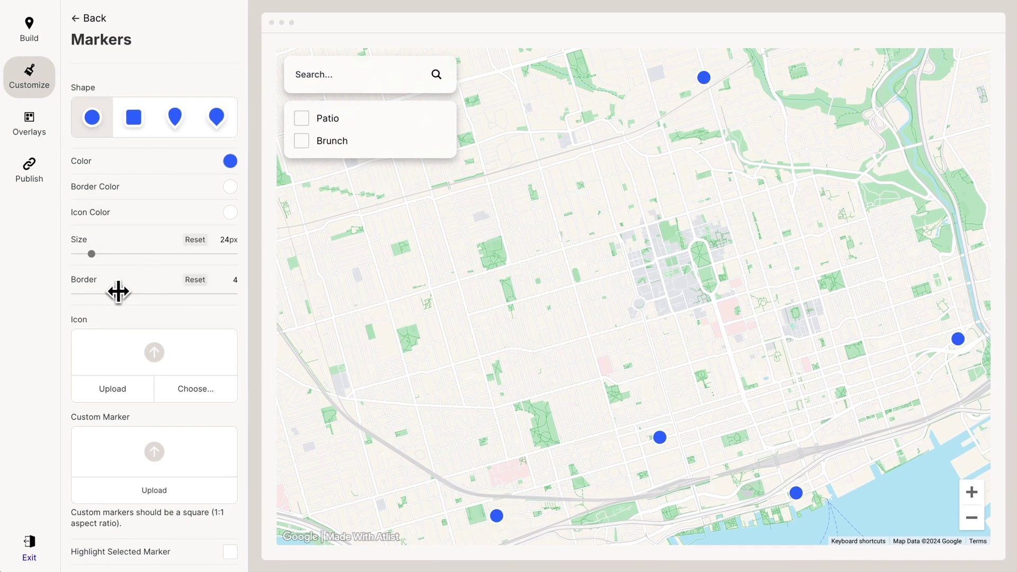
{"action": "left_click", "coordinate": [230, 160]}
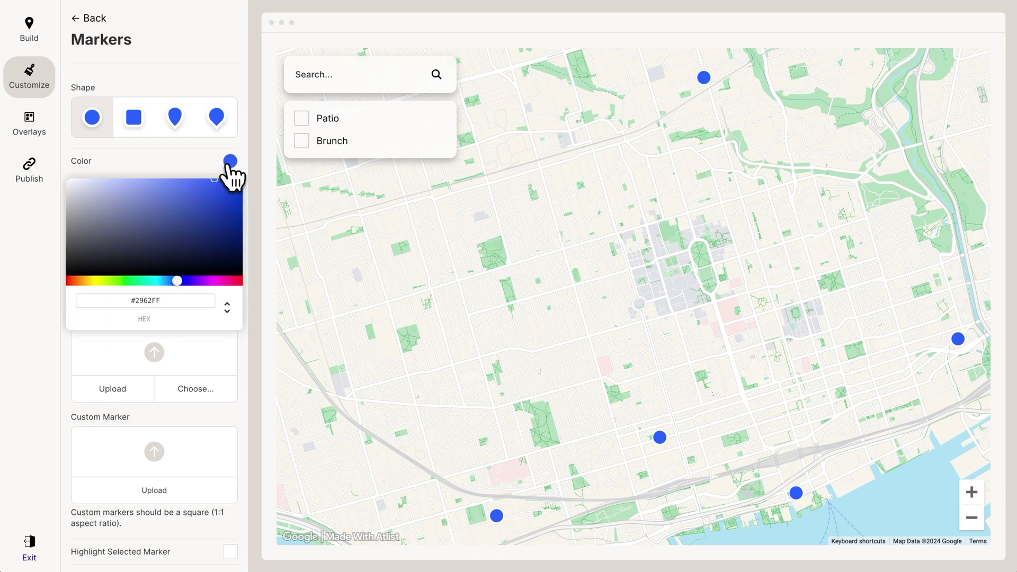
{"action": "left_click", "coordinate": [85, 273]}
{"action": "left_click", "coordinate": [48, 292]}
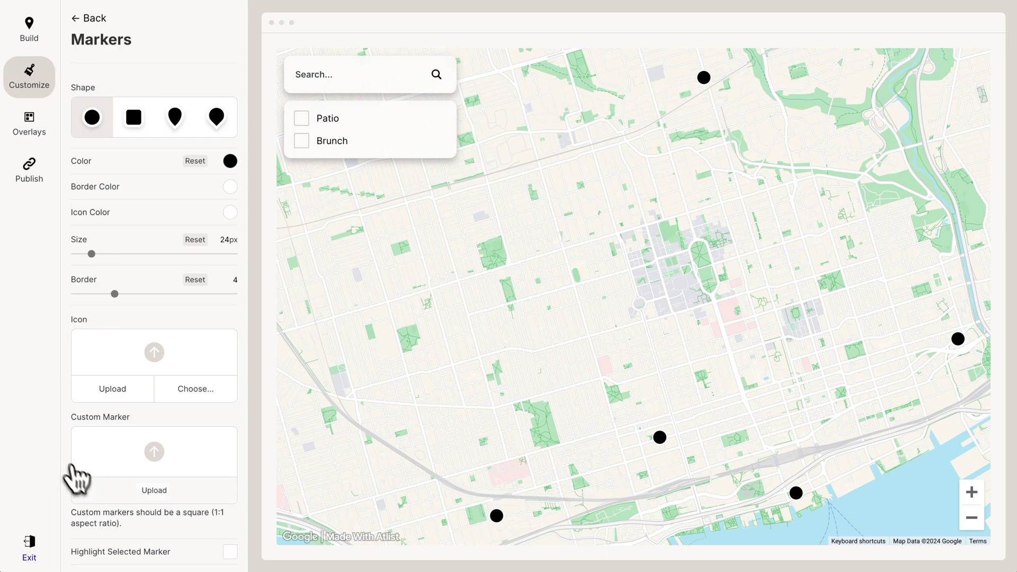
- Use custom-marker-image.png as the marker image and enlarge it to 52px
{"action": "left_click", "coordinate": [120, 492]}
{"action": "key", "text": "Up"}
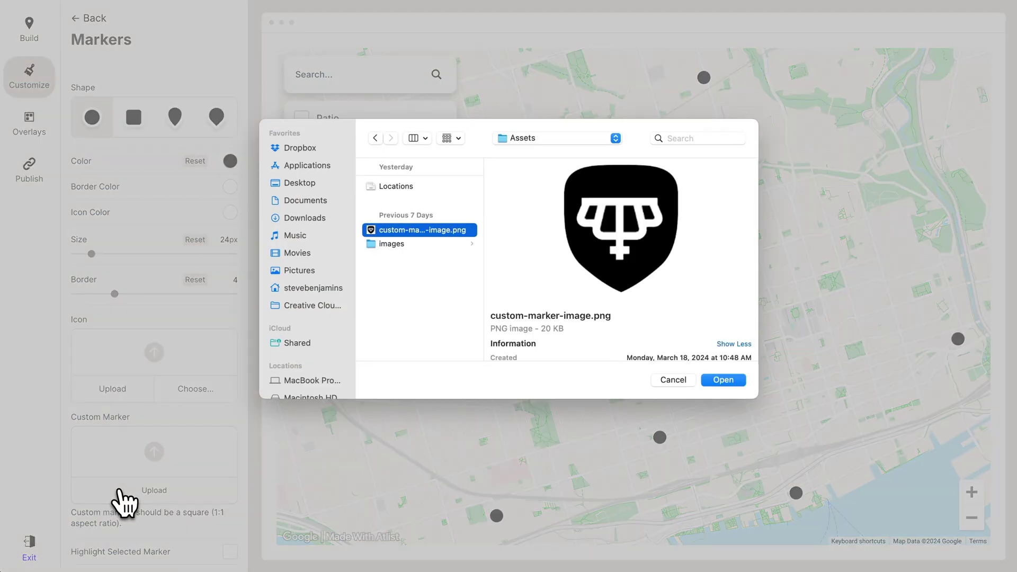
{"action": "key", "text": "Return"}
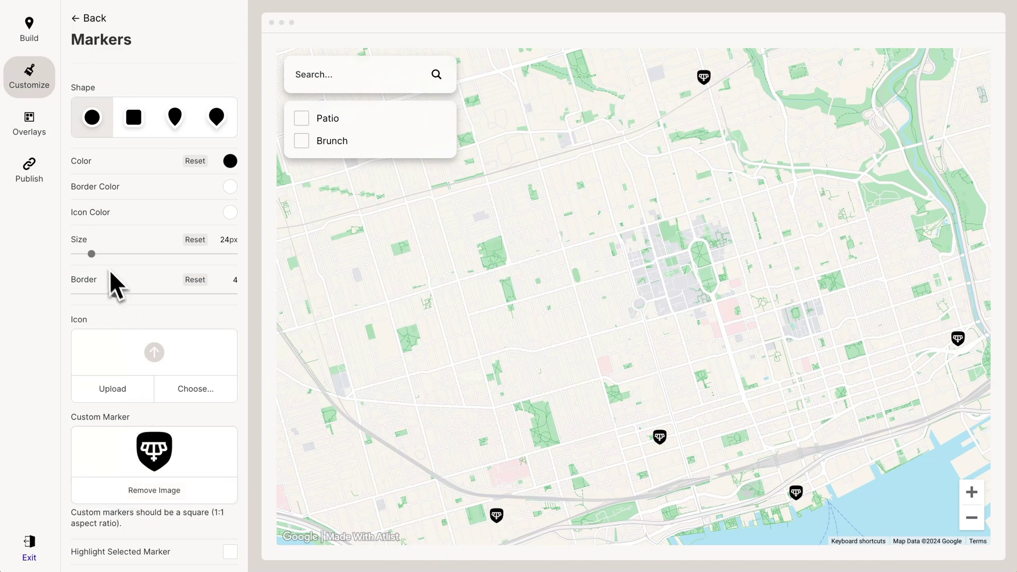
{"action": "left_click_drag", "start_coordinate": [93, 254], "coordinate": [119, 255]}
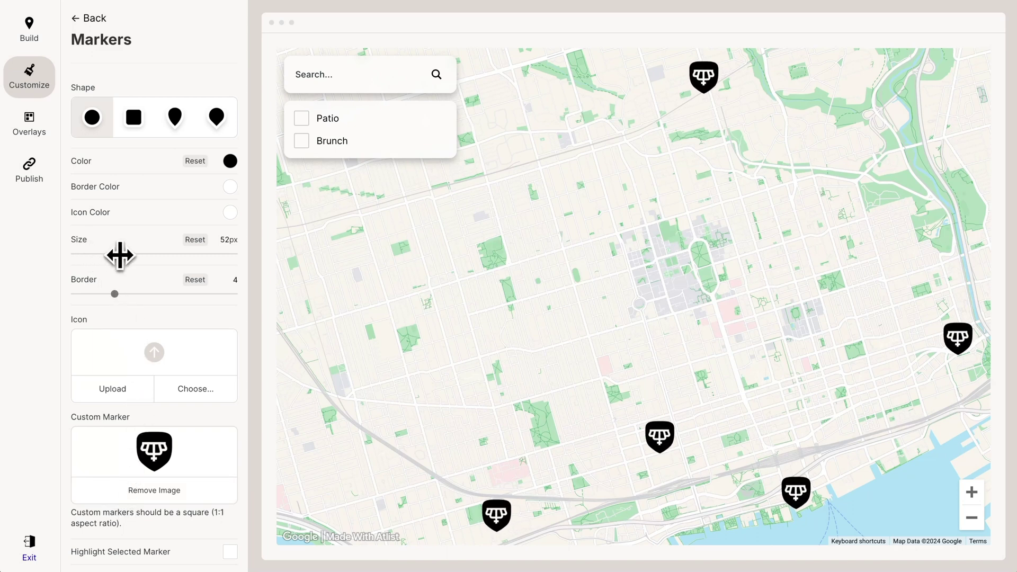
{"action": "left_click", "coordinate": [93, 21]}
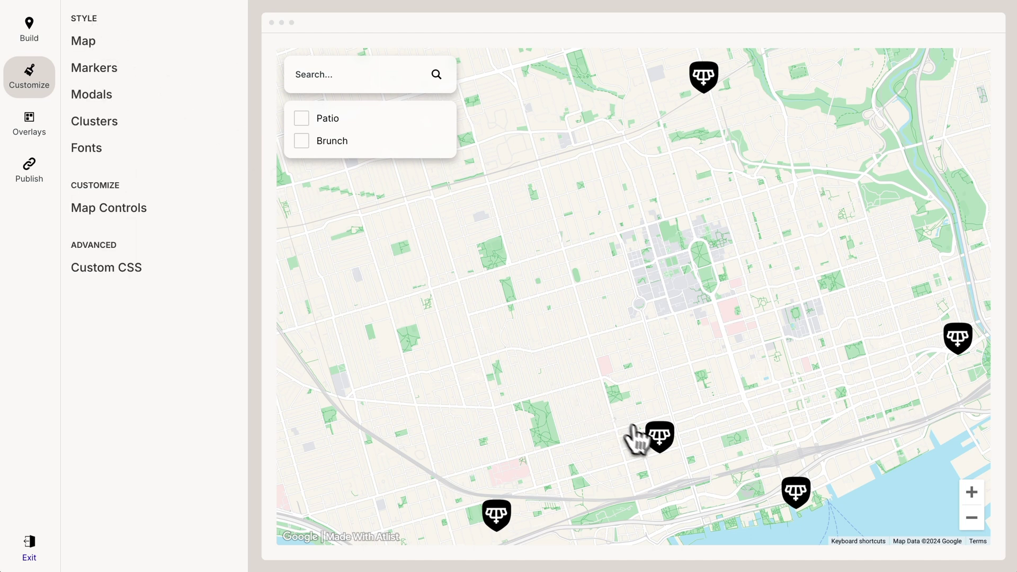
- Tick Button in Customize > Modals to add Order Now to popups and open its options
{"action": "left_click", "coordinate": [657, 441]}
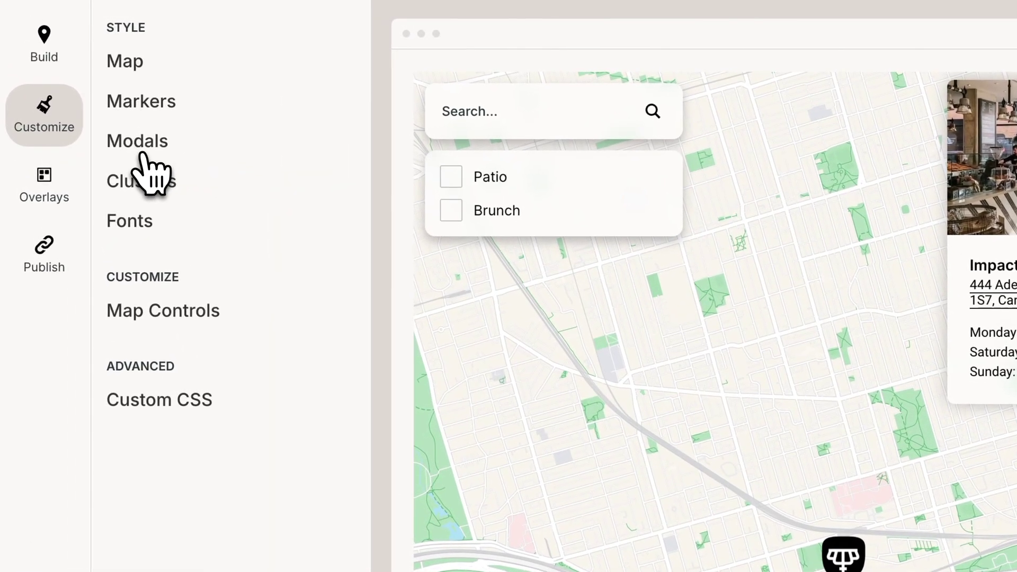
{"action": "left_click", "coordinate": [141, 154]}
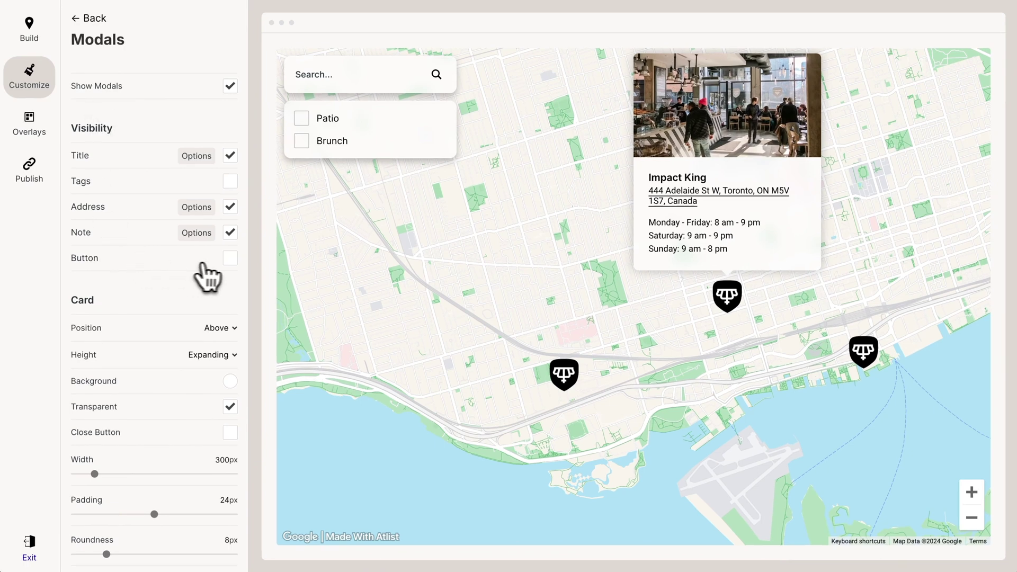
{"action": "left_click", "coordinate": [230, 258]}
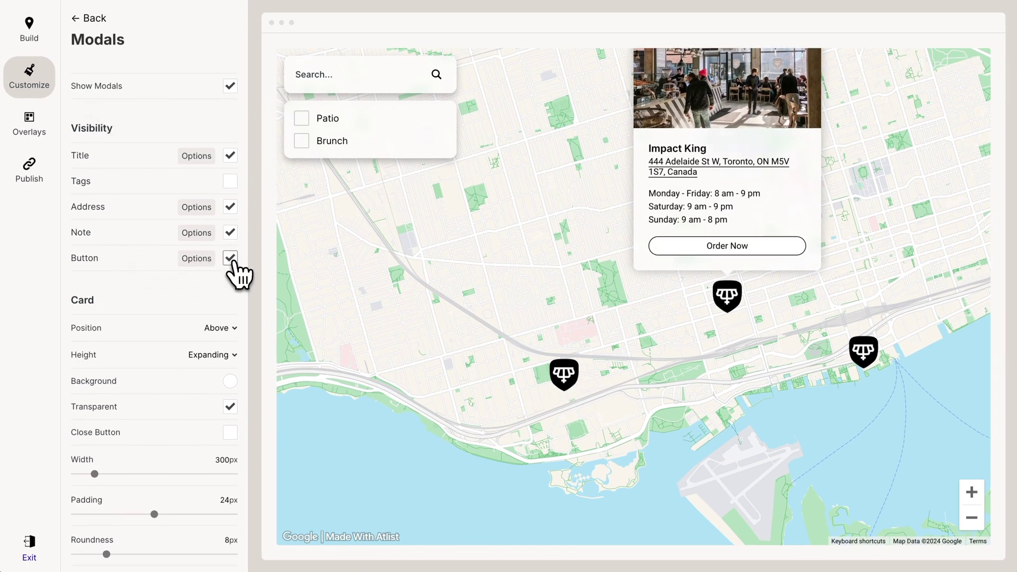
{"action": "left_click", "coordinate": [198, 259]}
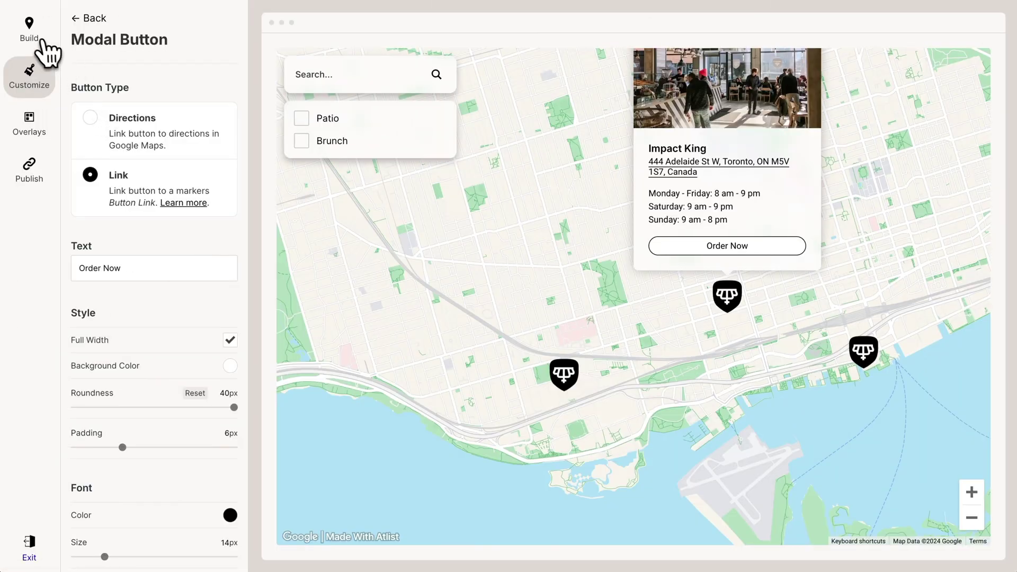
{"action": "left_click", "coordinate": [37, 40]}
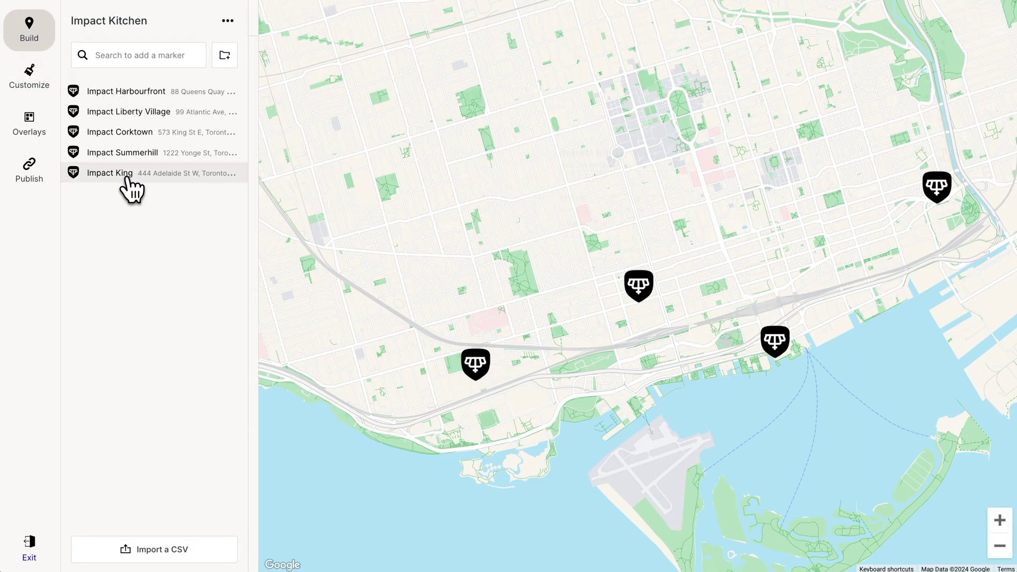
- Paste the Uber Eats URL as Impact King's Button Link and test Order Now
{"action": "left_click", "coordinate": [127, 177]}
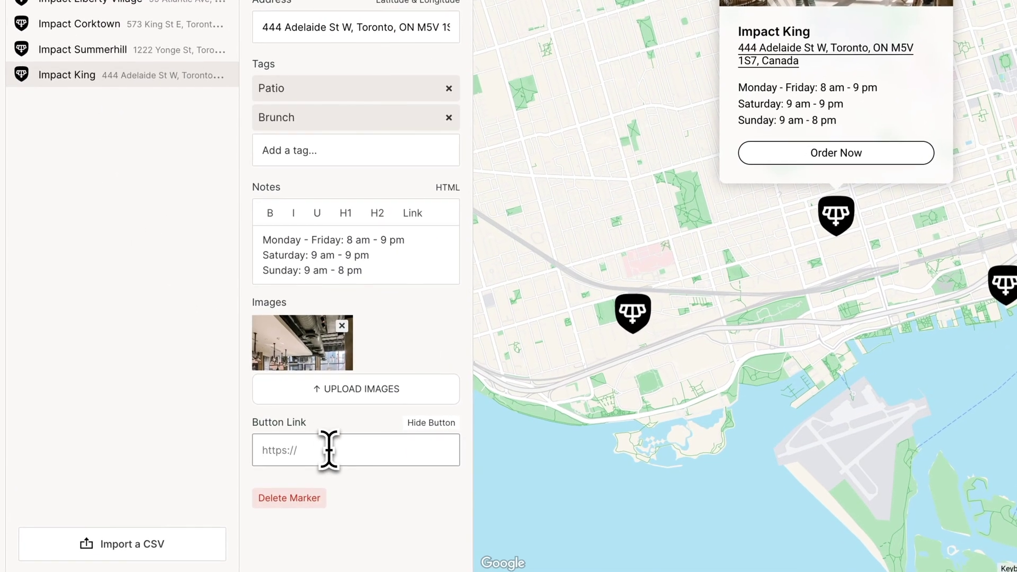
{"action": "left_click", "coordinate": [320, 474]}
{"action": "key", "text": "ctrl+v"}
{"action": "key", "text": "Return"}
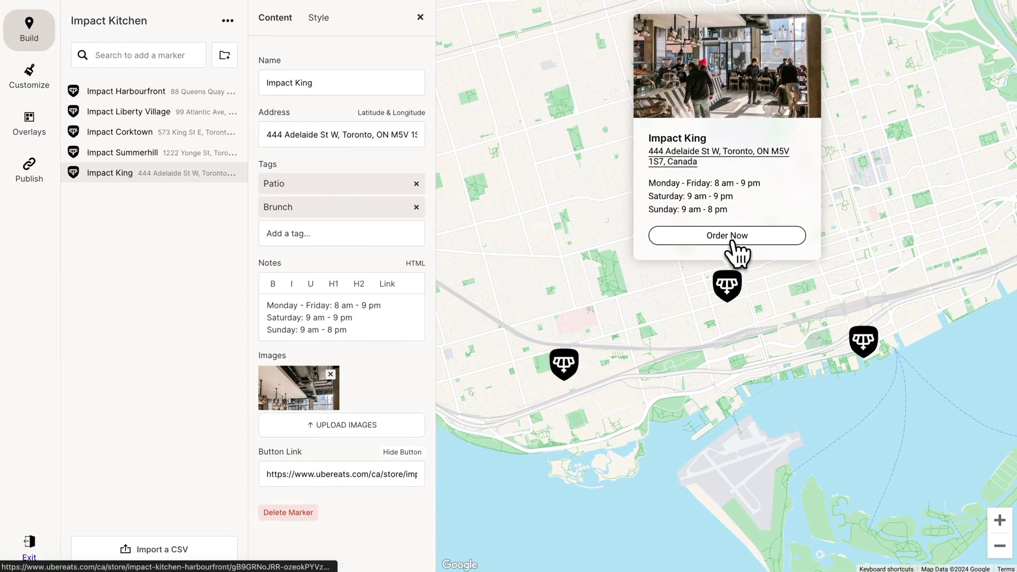
{"action": "left_click", "coordinate": [730, 239]}
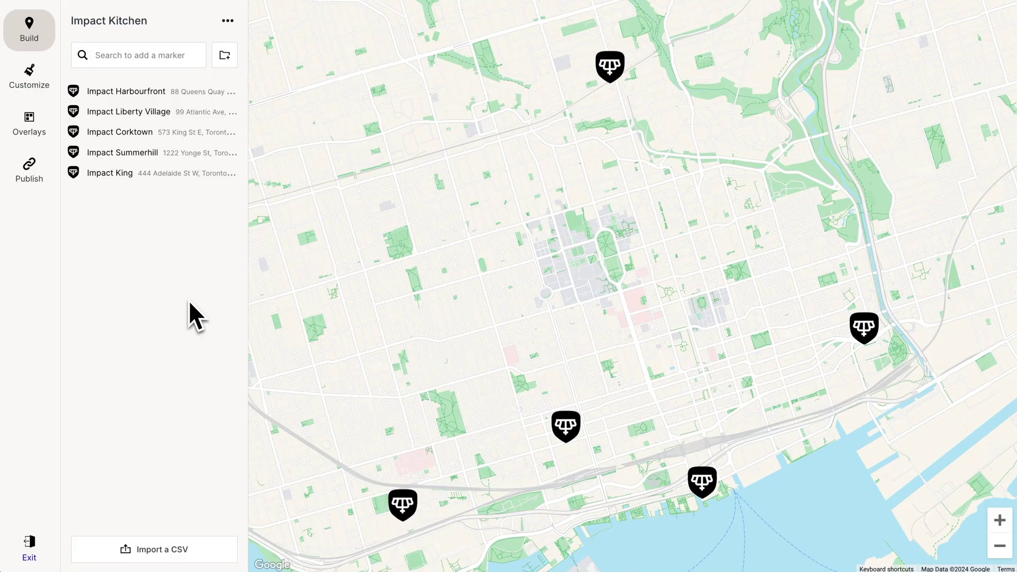
{"action": "left_click", "coordinate": [33, 124]}
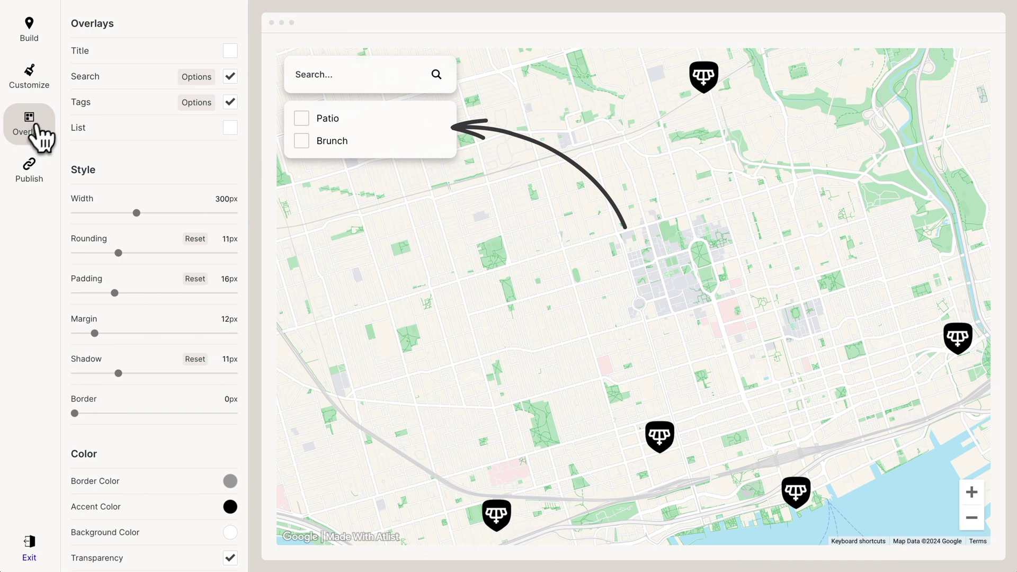
- Enable the List overlay, after toggling Title and testing the Patio and Brunch filters
{"action": "left_click", "coordinate": [229, 52]}
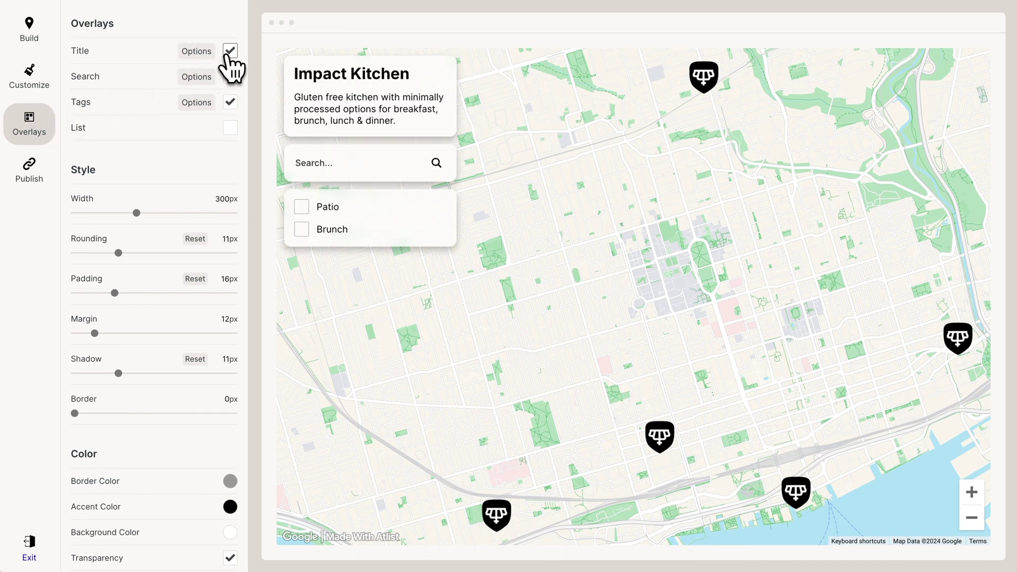
{"action": "left_click", "coordinate": [230, 52]}
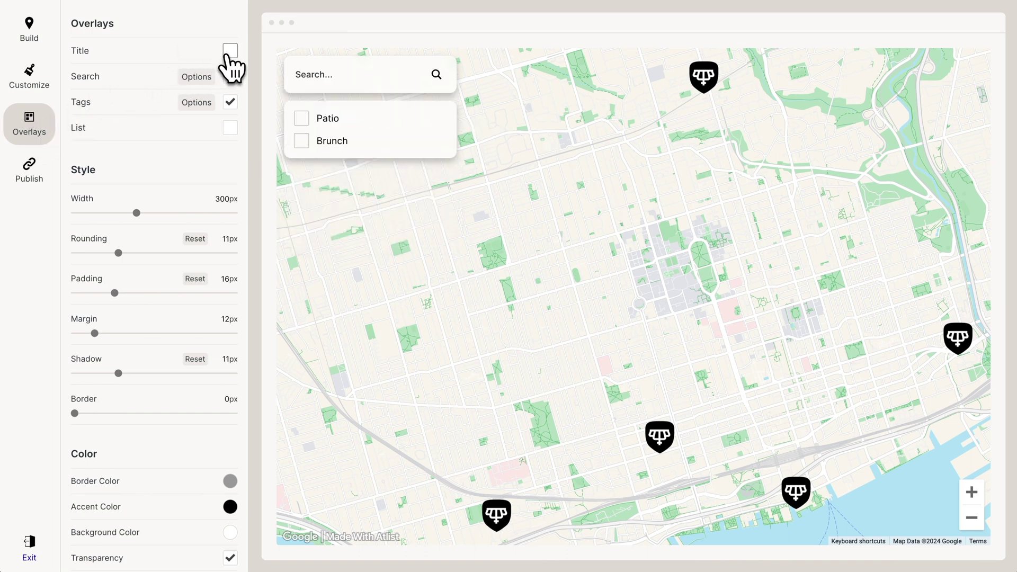
{"action": "left_click", "coordinate": [229, 129]}
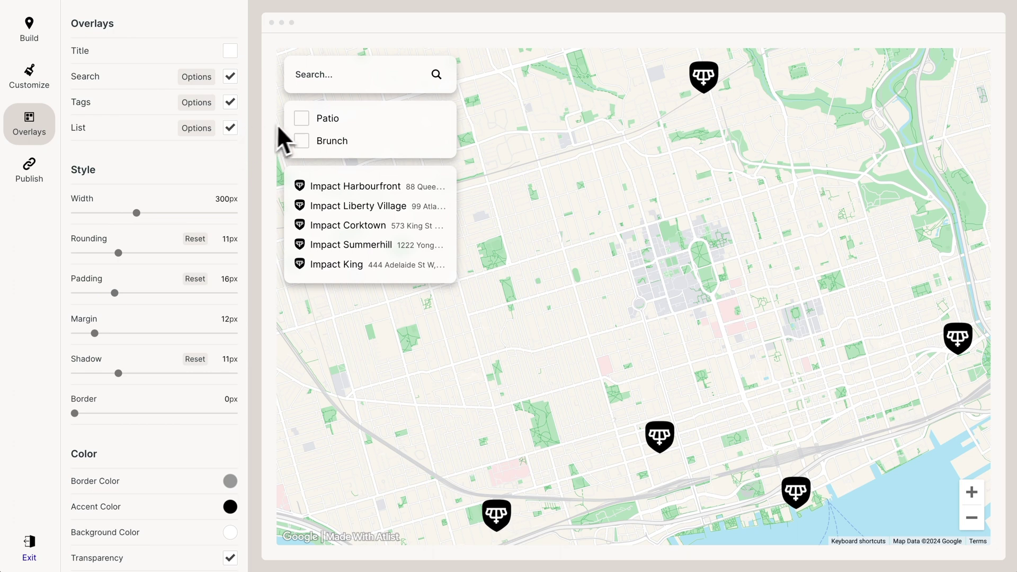
{"action": "left_click", "coordinate": [301, 120]}
{"action": "left_click", "coordinate": [301, 119]}
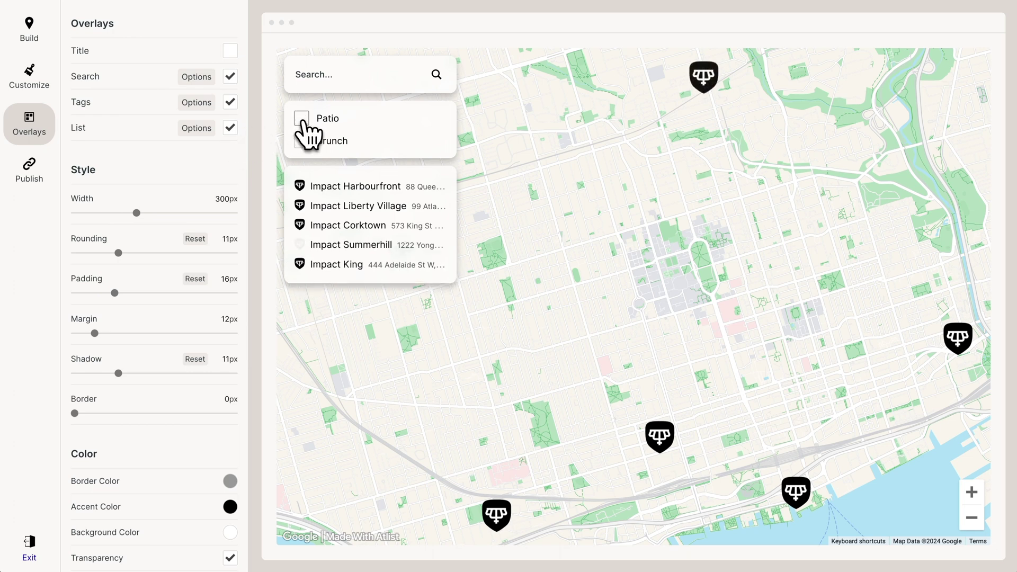
{"action": "left_click", "coordinate": [302, 140]}
{"action": "left_click", "coordinate": [302, 141]}
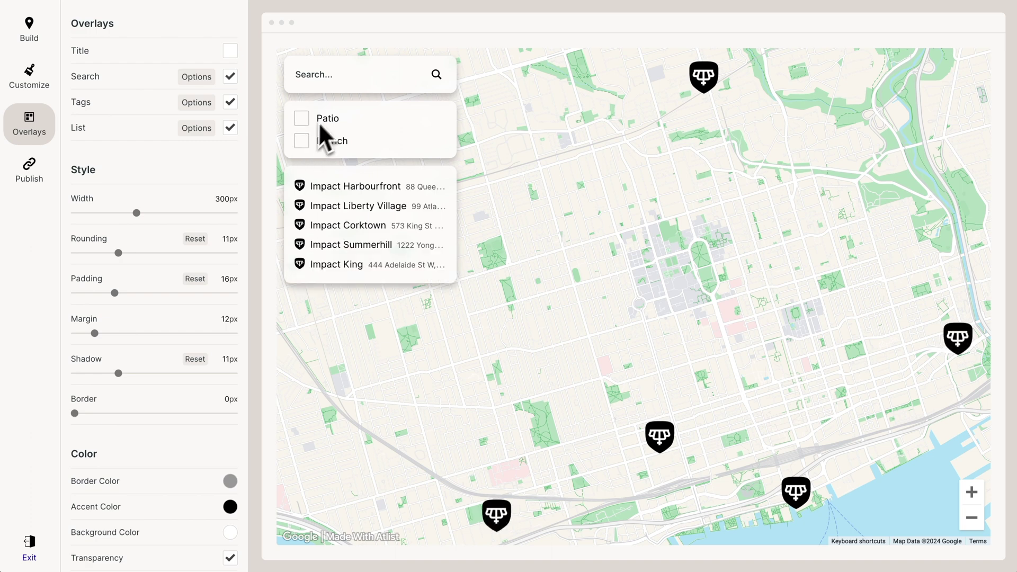
{"action": "left_click", "coordinate": [346, 77]}
- Search a test address, set search distance Units to Kilometers, then clear the search
{"action": "type", "text": "157 wolsele"}
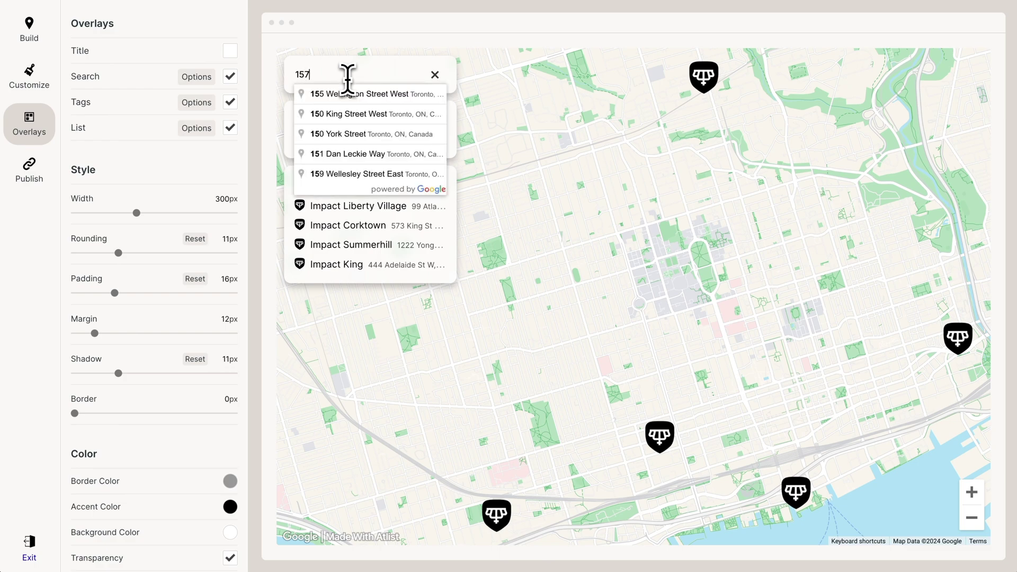
{"action": "key", "text": "Down"}
{"action": "key", "text": "Return"}
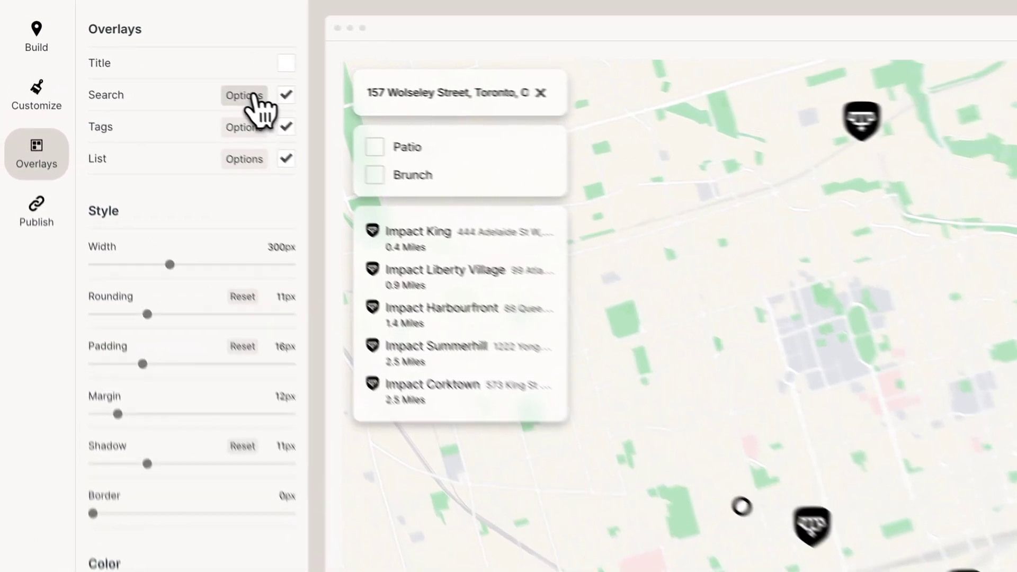
{"action": "left_click", "coordinate": [195, 76]}
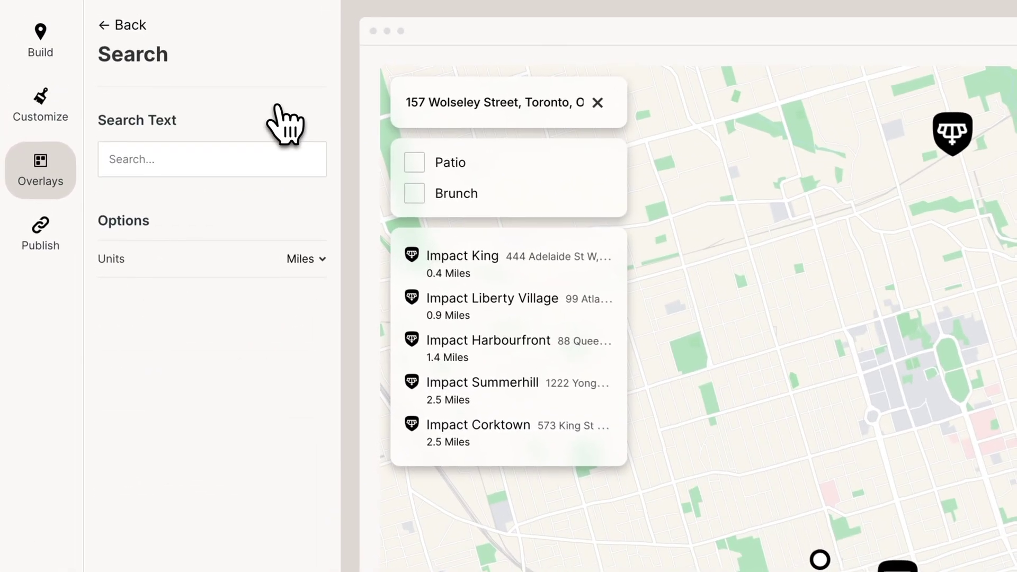
{"action": "left_click", "coordinate": [306, 262]}
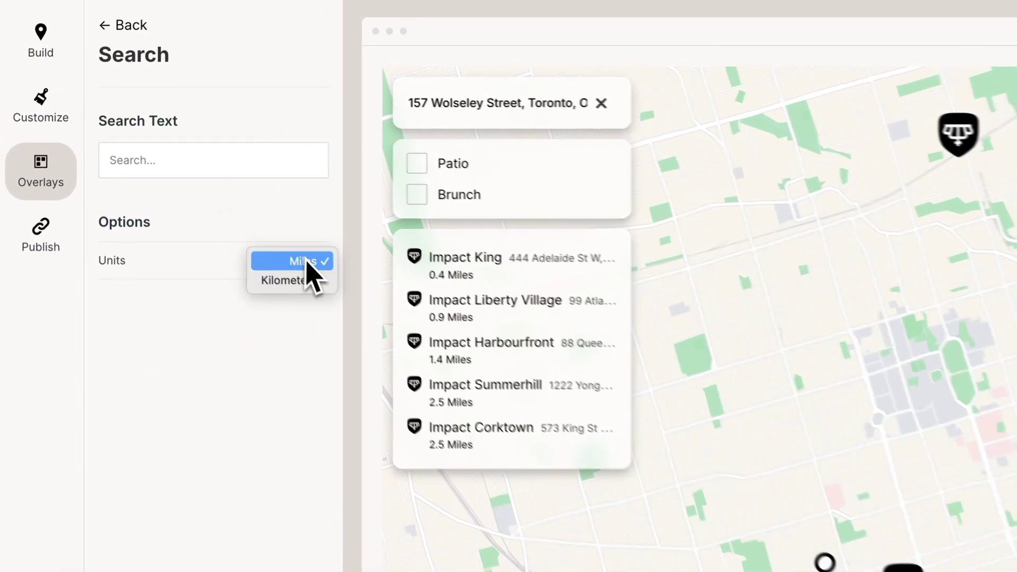
{"action": "left_click", "coordinate": [222, 213]}
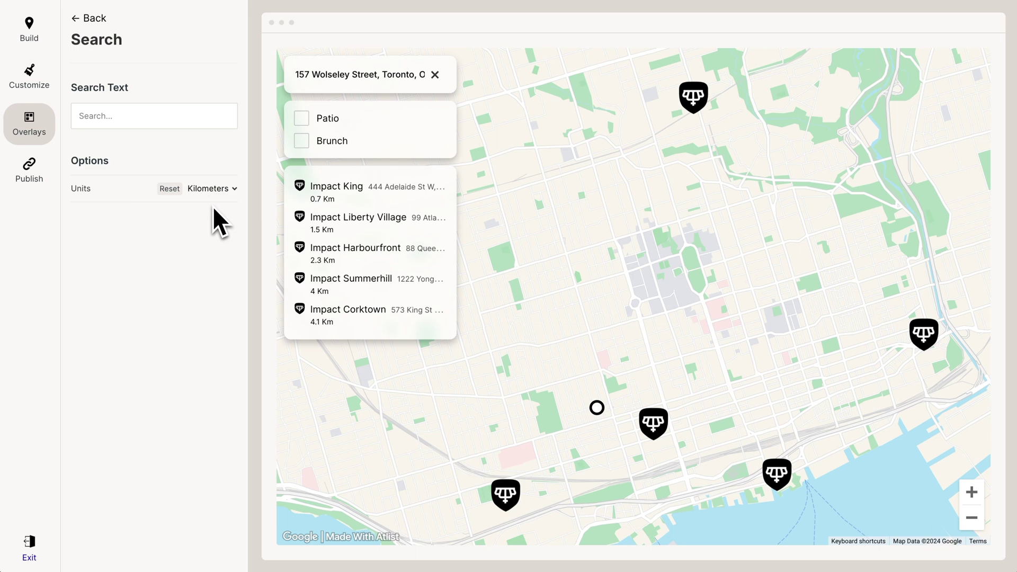
{"action": "left_click", "coordinate": [434, 75]}
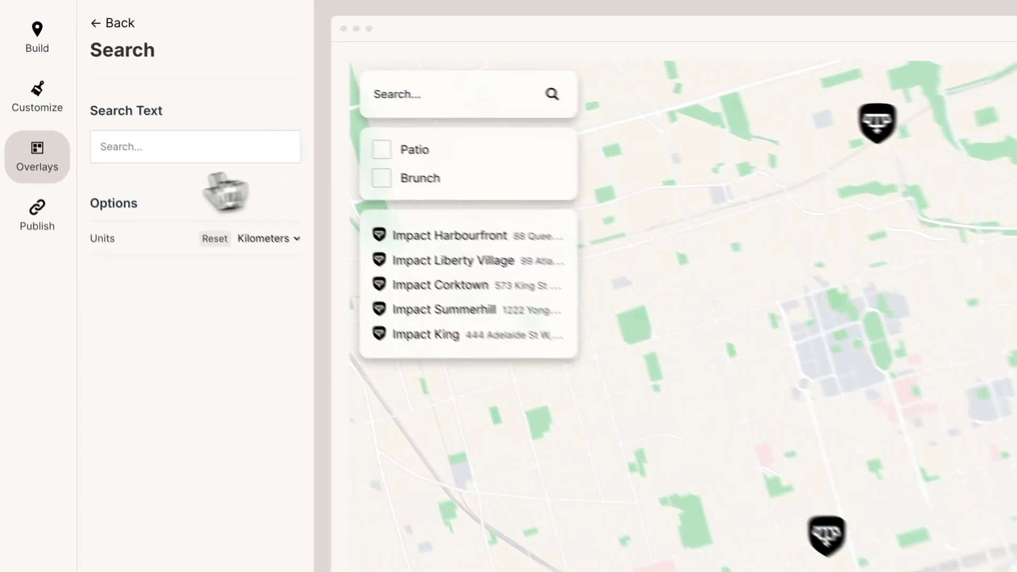
{"action": "left_click", "coordinate": [32, 170]}
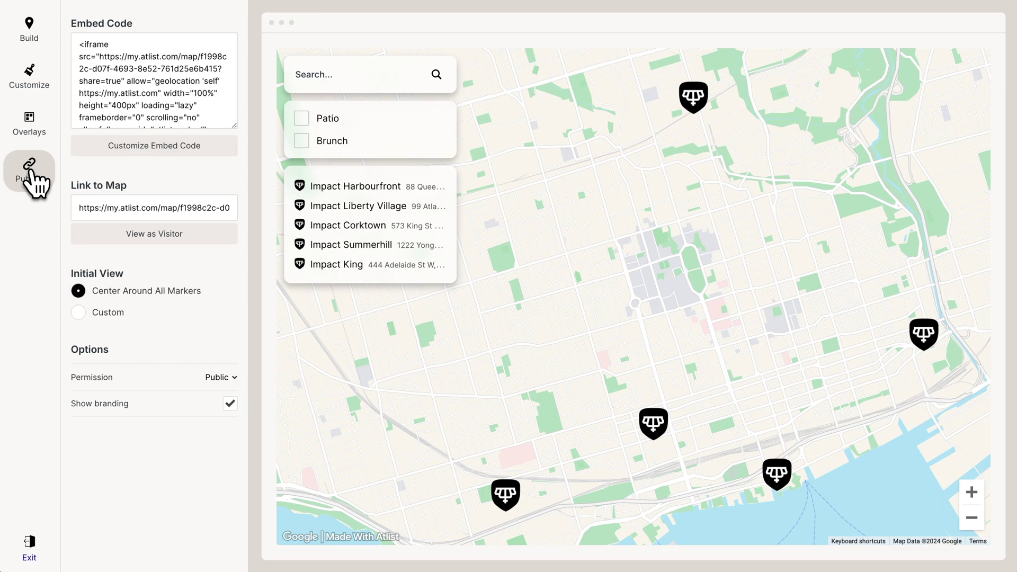
- View the map as a visitor and show Impact King's card with its hours and Order Now button
{"action": "left_click", "coordinate": [130, 233]}
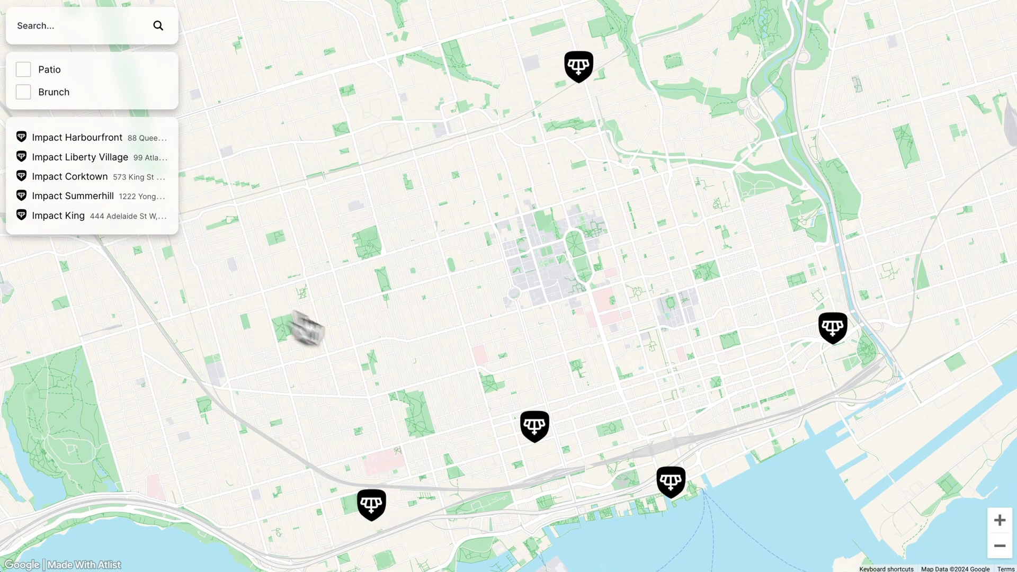
{"action": "left_click", "coordinate": [532, 426]}
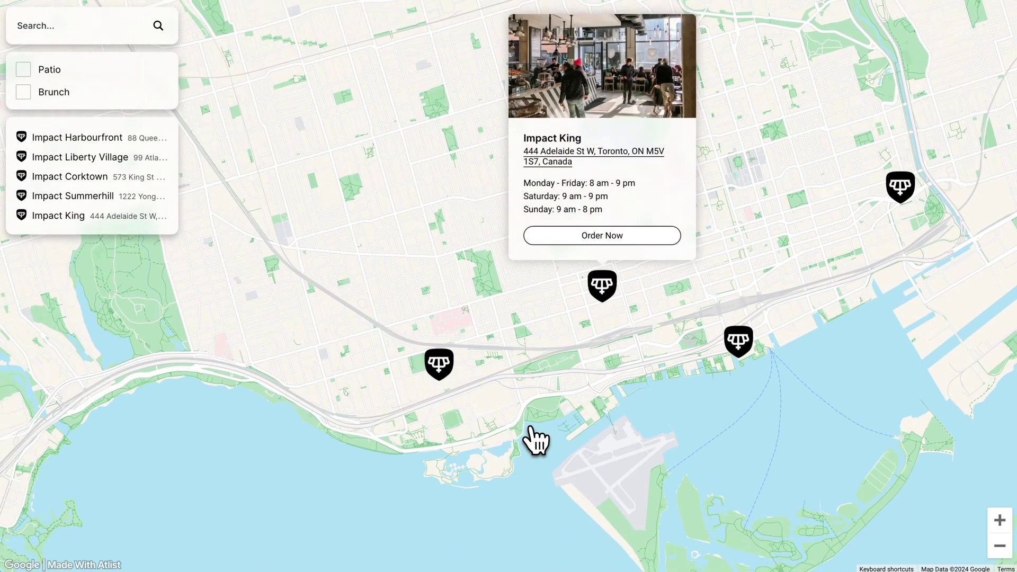